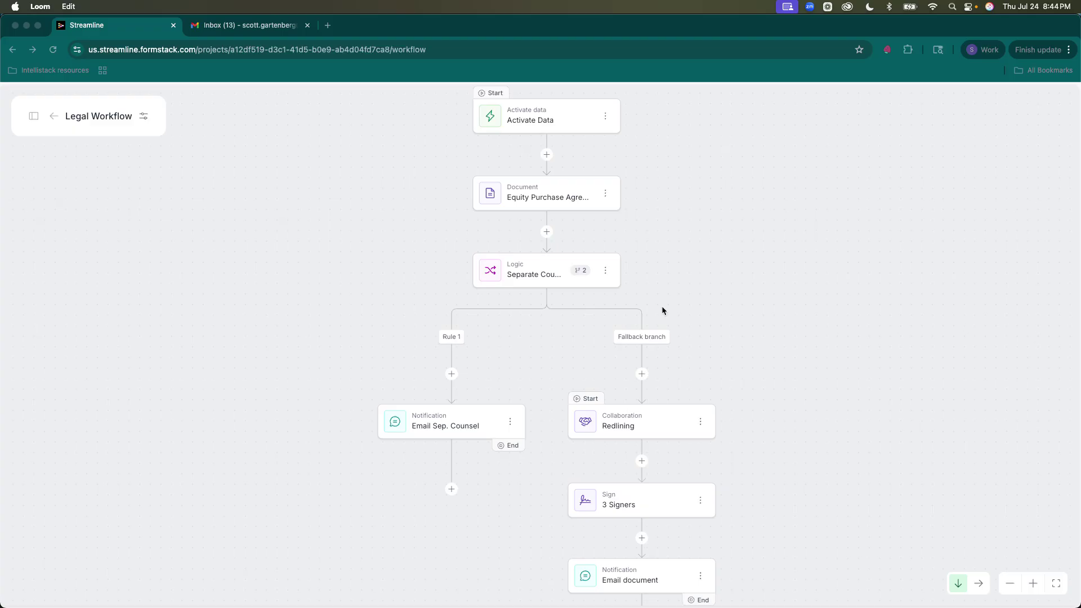
Review the Equity Purchase Agreement document step and the Redlining step's details and collaborators in the Legal Workflow.
click(557, 187)
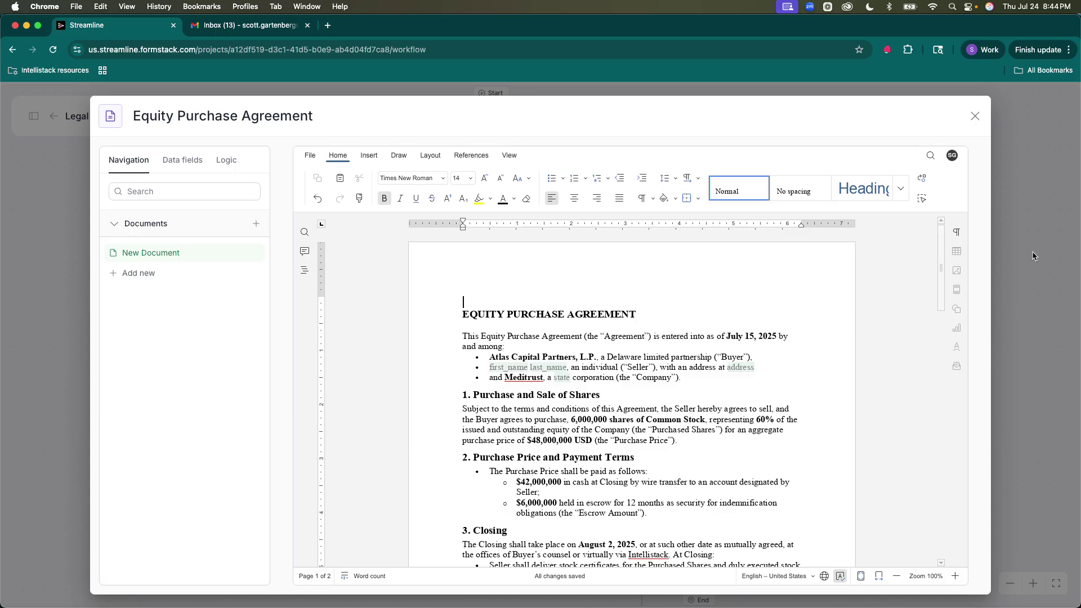
click(973, 117)
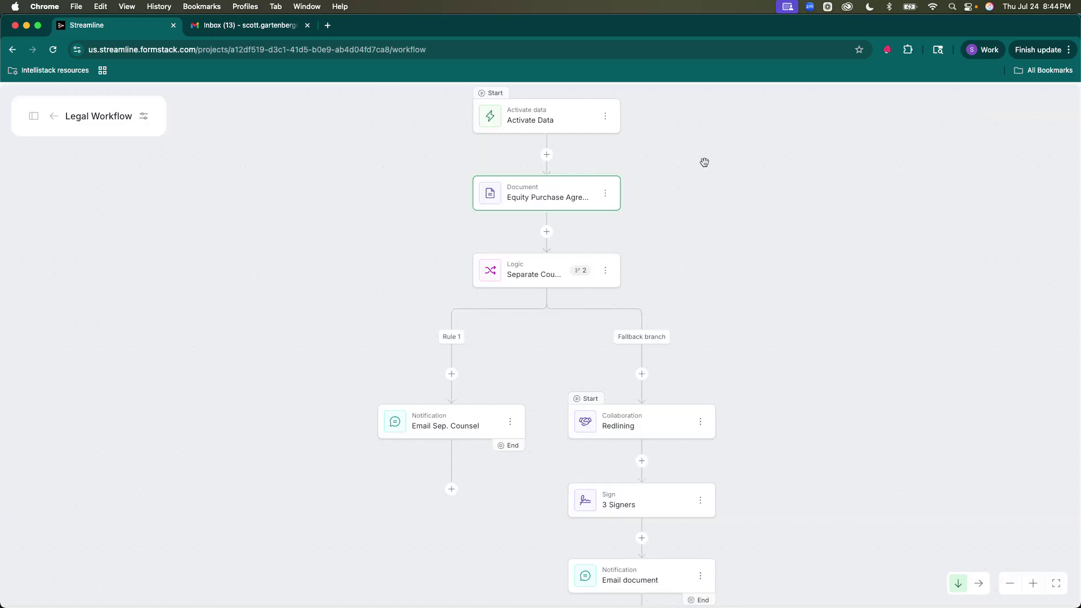
scroll(705, 341, down, 1)
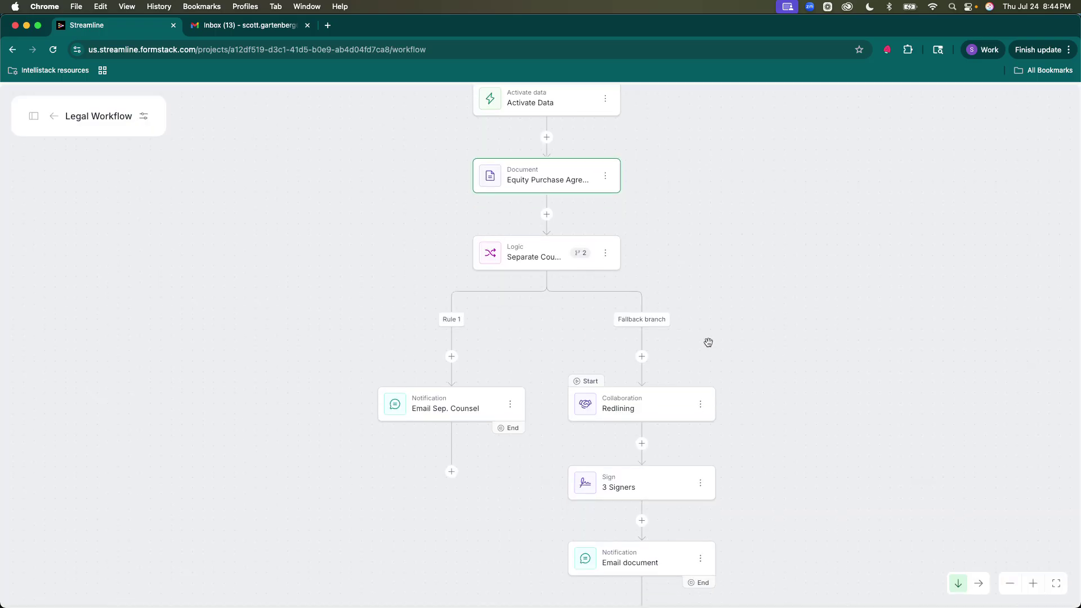
click(671, 416)
click(671, 416)
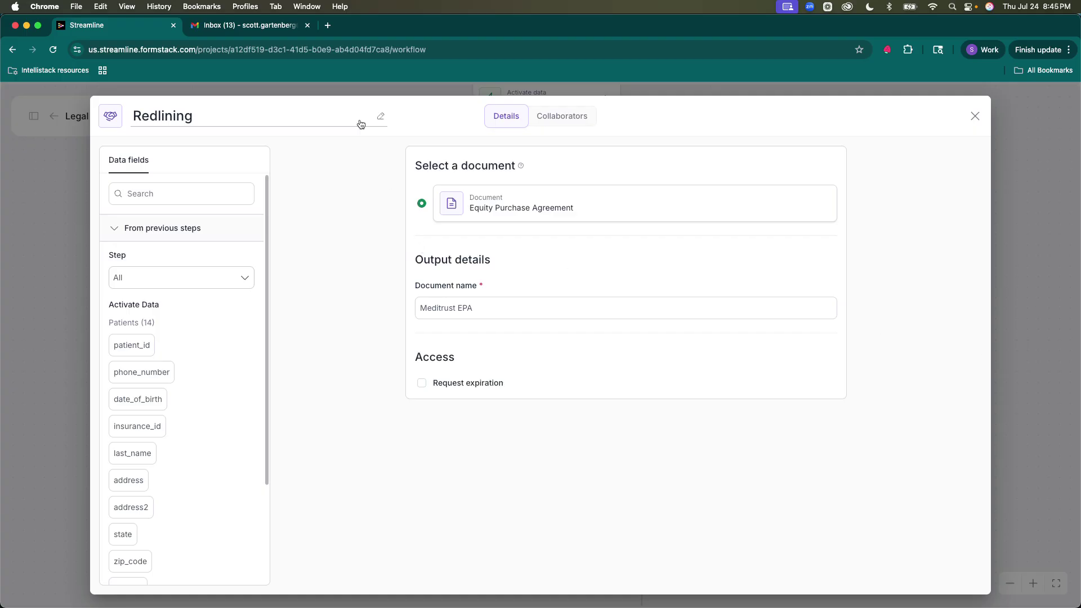
click(558, 115)
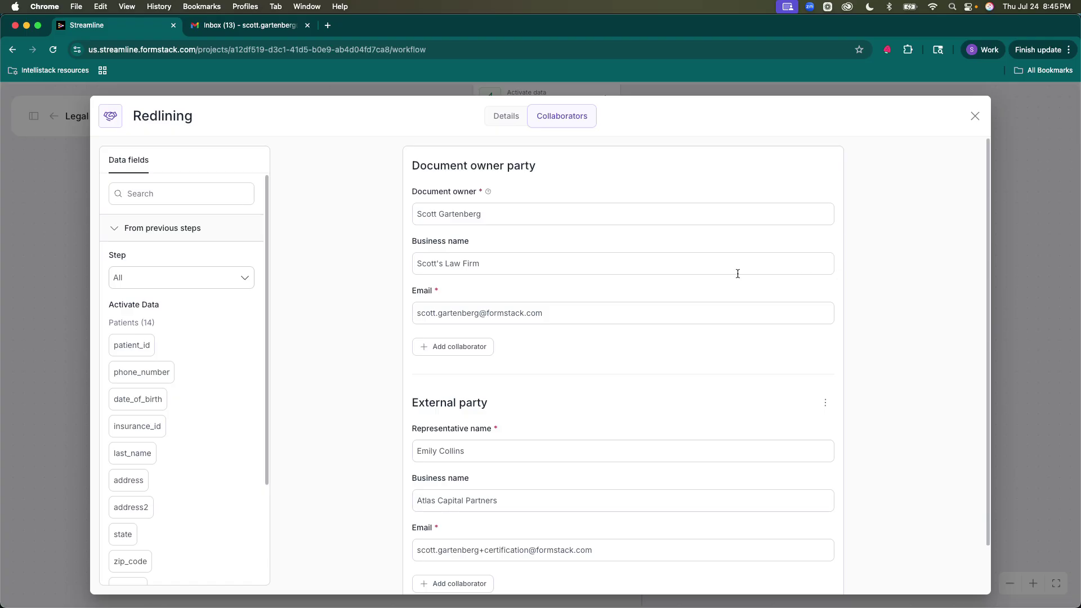
scroll(675, 331, down, 2)
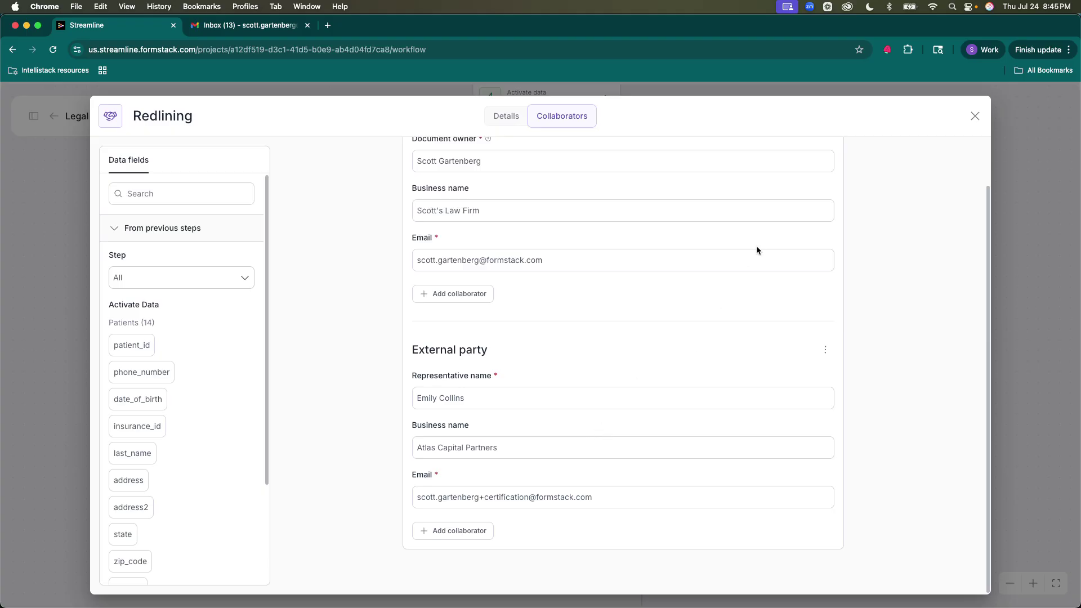
click(974, 117)
Open the 3 Signers step and examine the signature and date fields at the end of the agreement.
scroll(811, 429, down, 1)
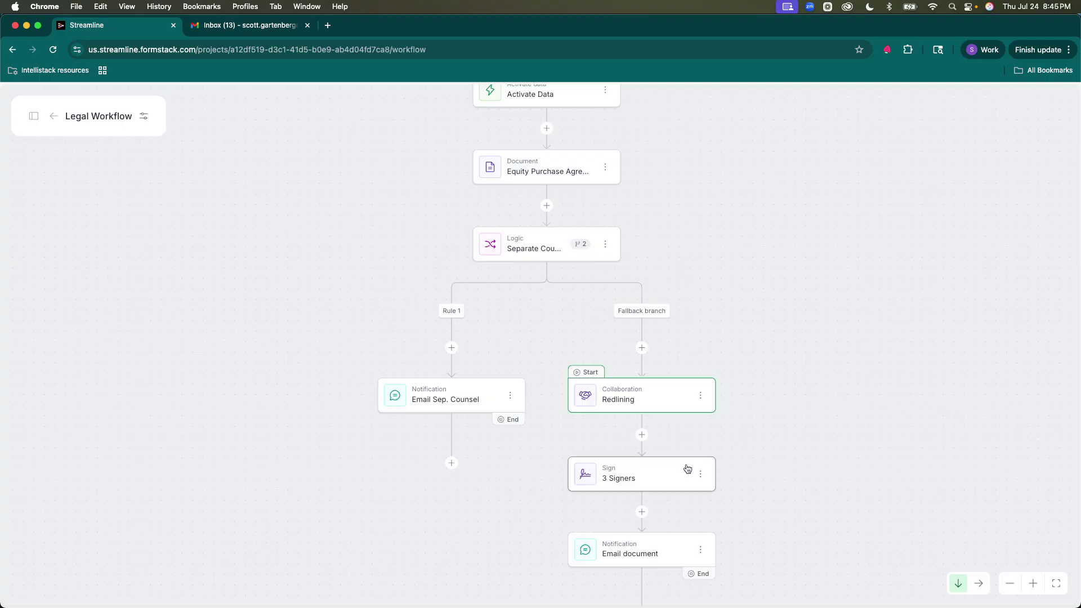
click(686, 469)
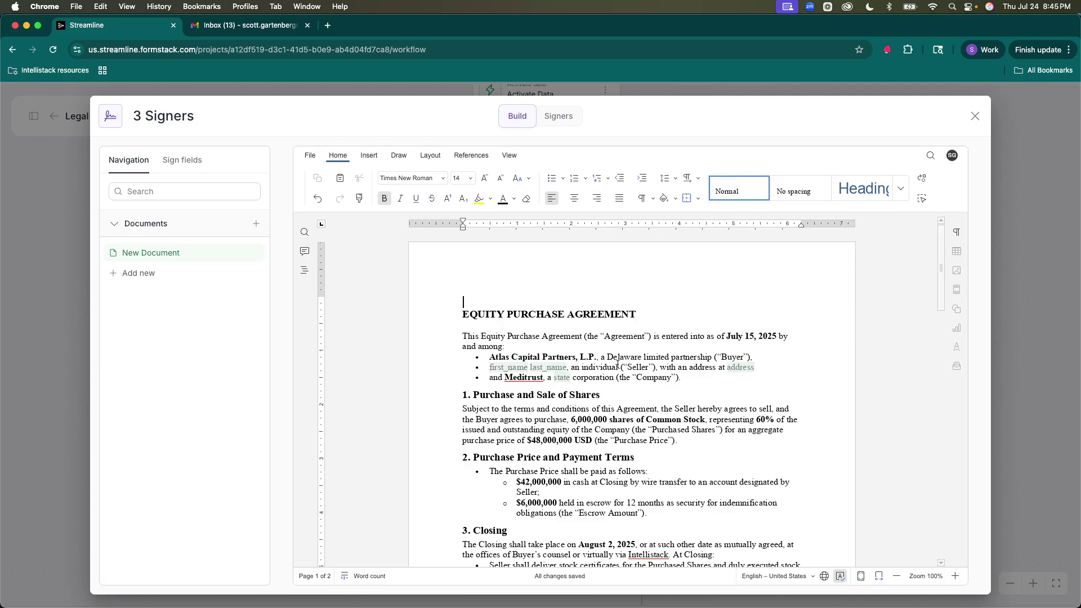
scroll(620, 371, down, 15)
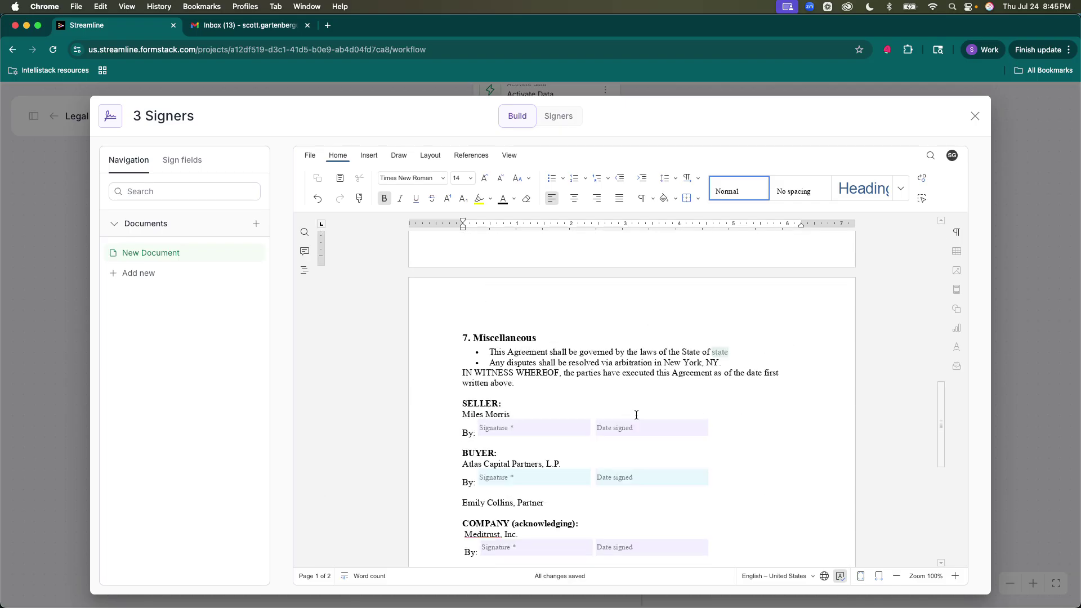
scroll(636, 415, down, 4)
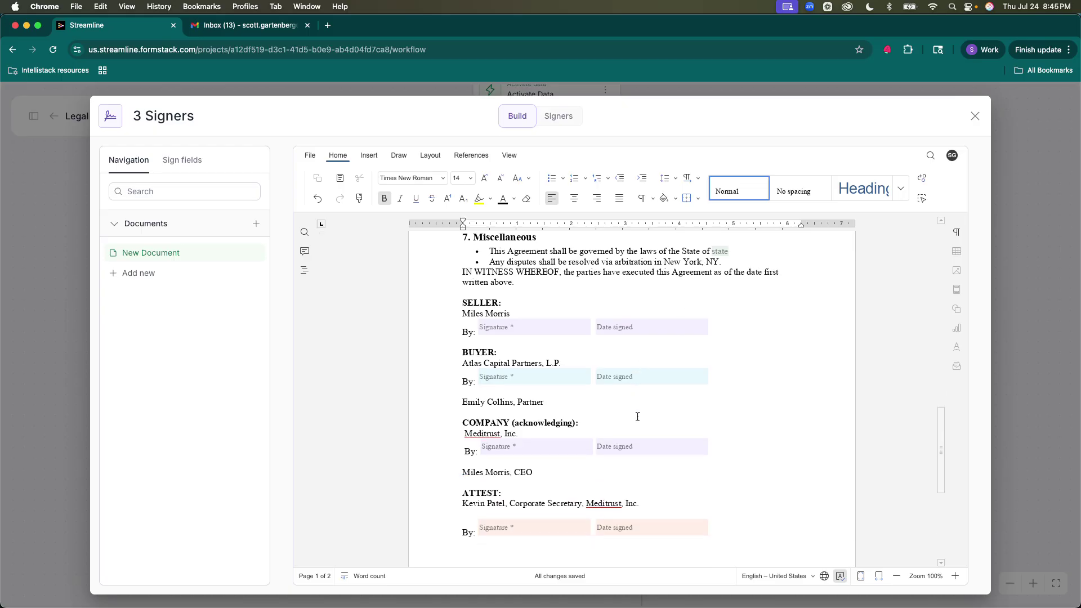
scroll(638, 417, up, 5)
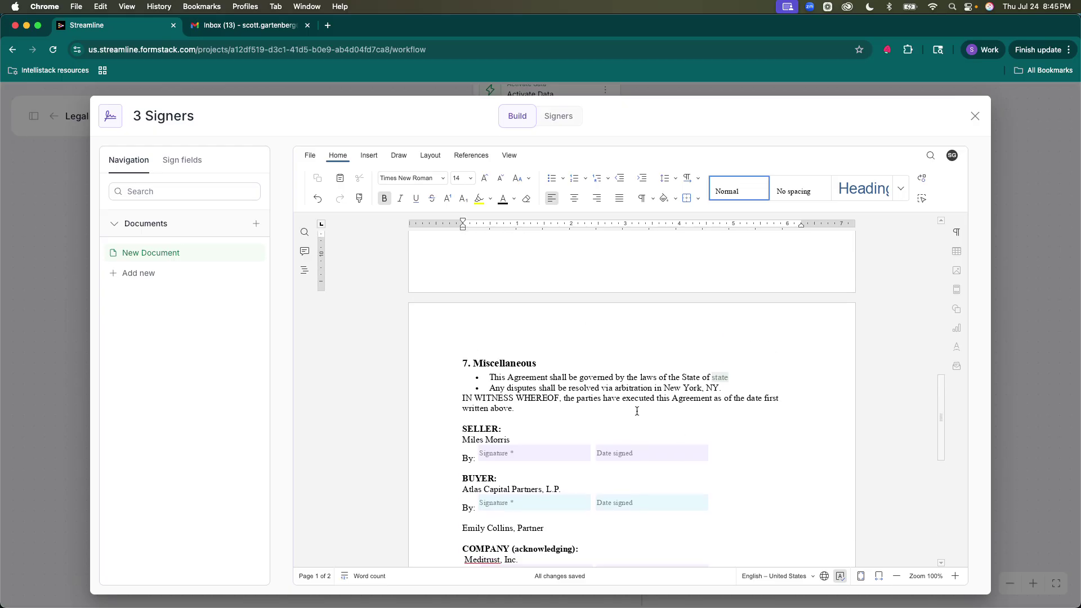
scroll(637, 412, up, 5)
Review the 3 Signers step's signing order, signers and delivery settings, and close the step.
click(558, 119)
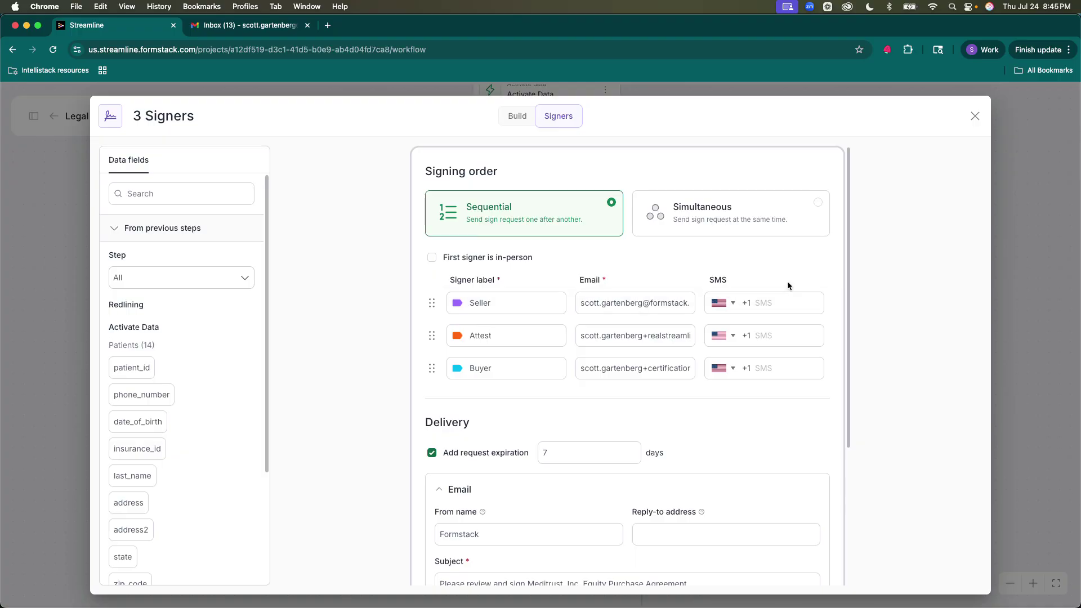
scroll(703, 372, down, 4)
scroll(703, 373, up, 4)
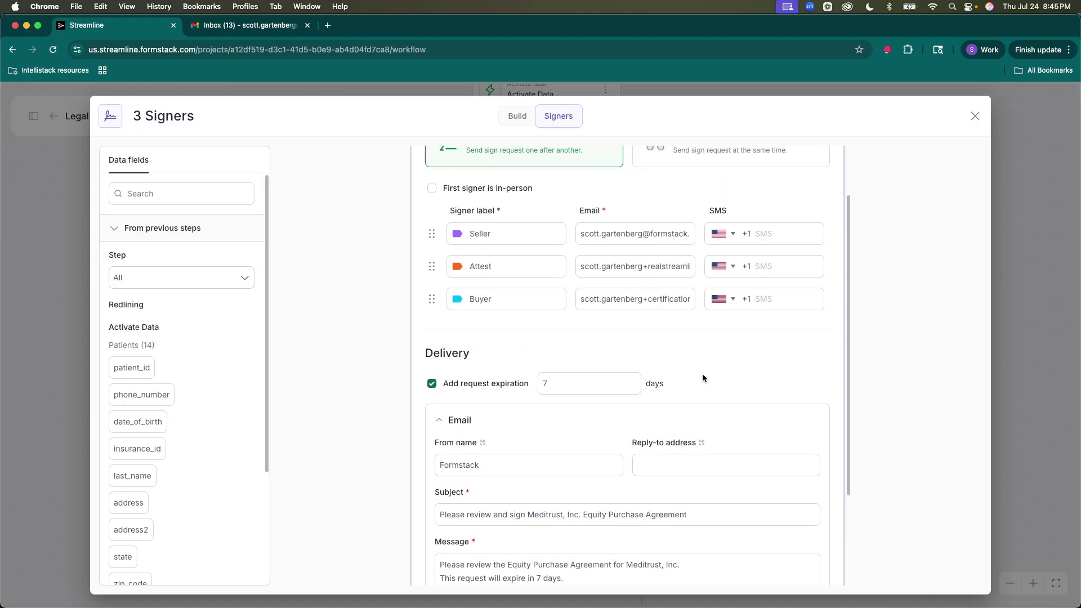
click(975, 117)
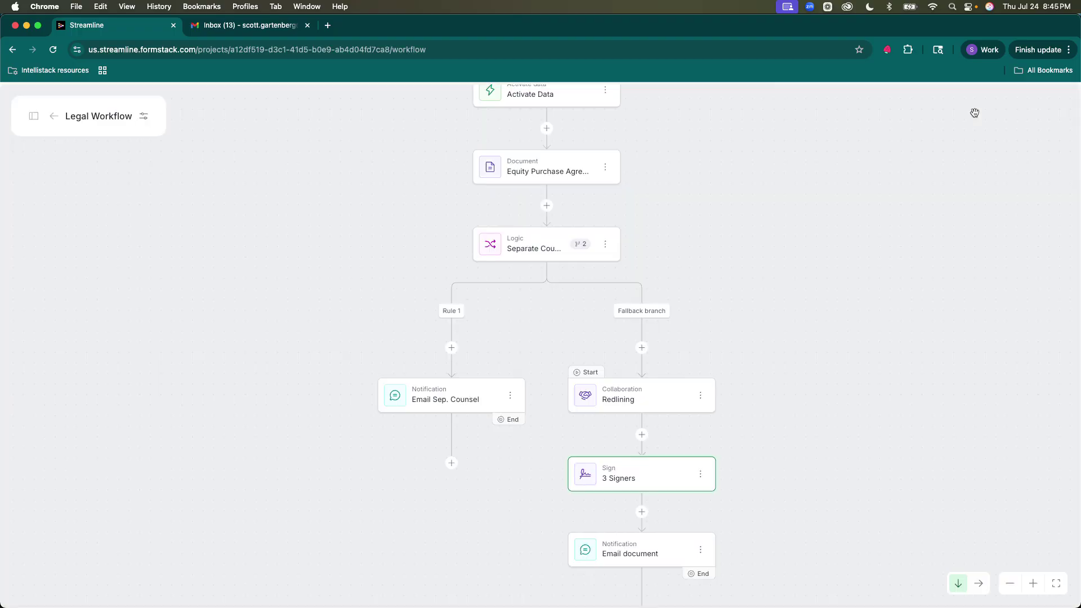
Leave the workflow builder and start a new session of the Legal Workflow.
click(54, 117)
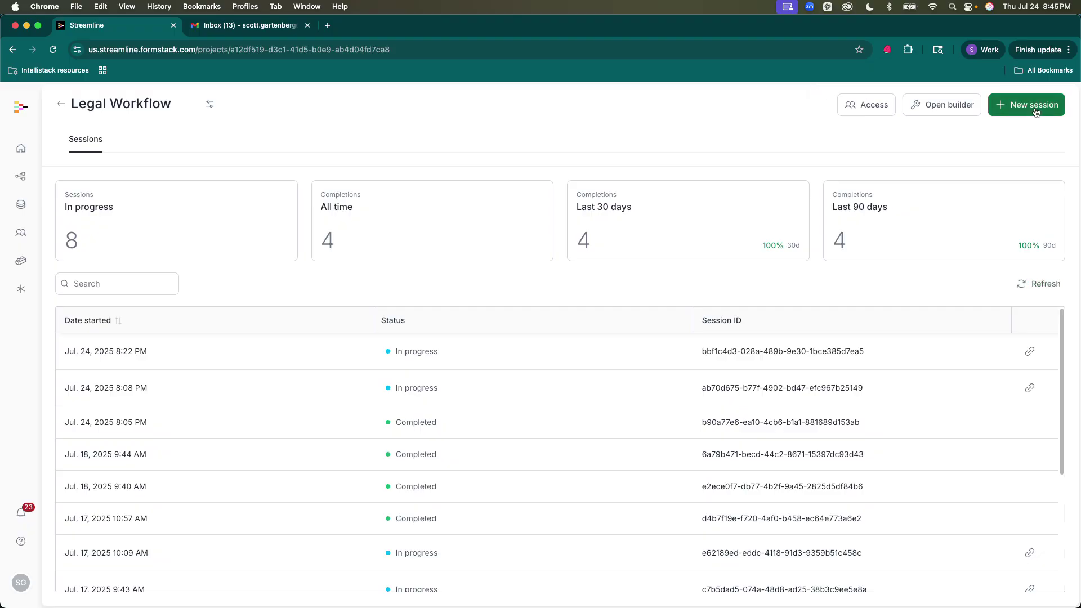
click(1034, 108)
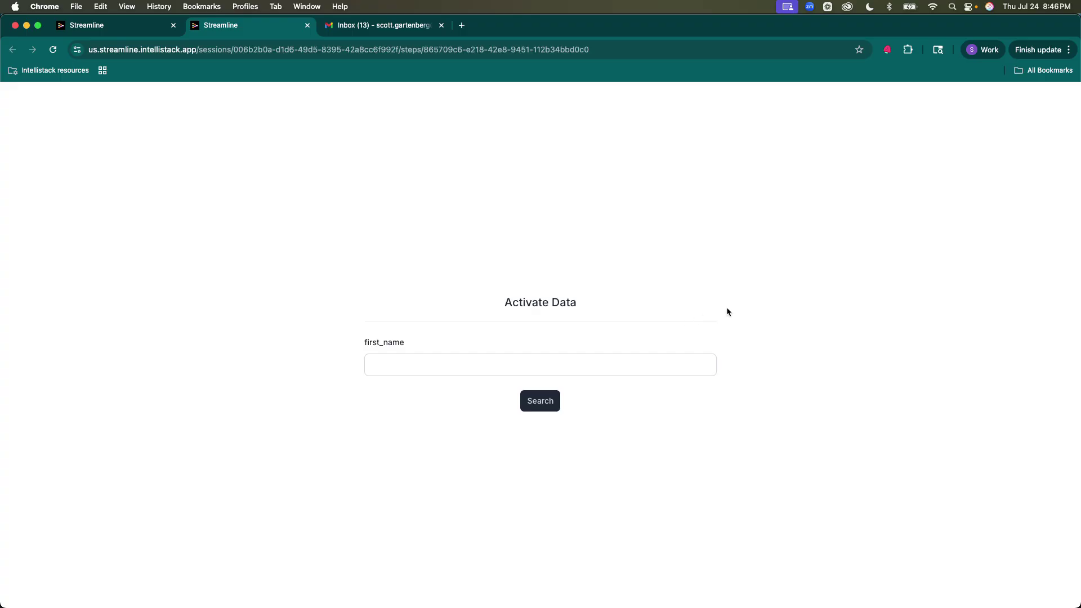
Search Activate Data by the seller's first name, select the matching record and continue the session.
click(429, 365)
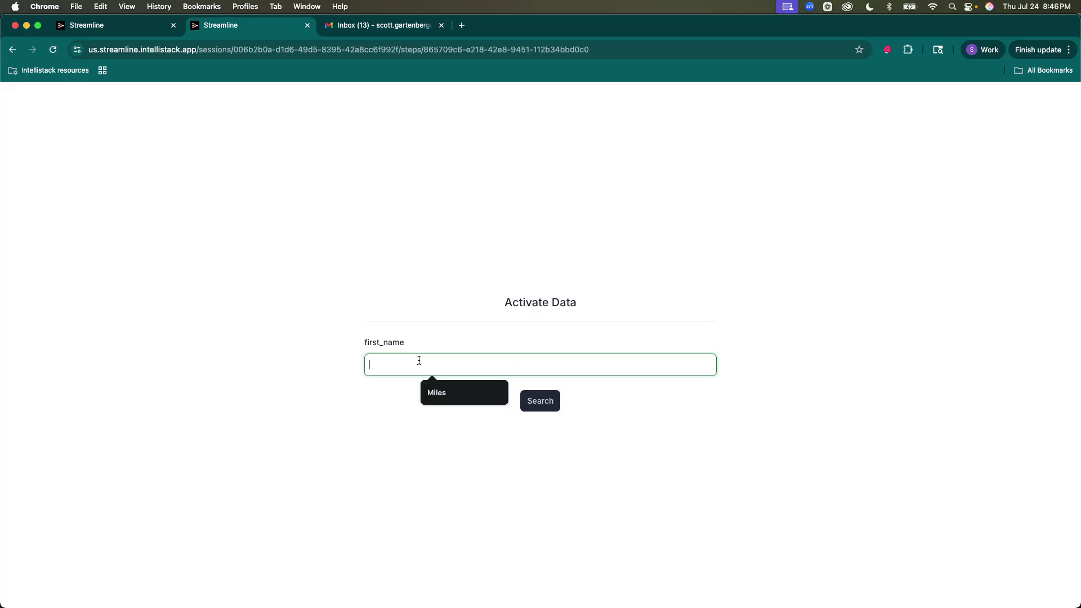
click(464, 392)
click(542, 403)
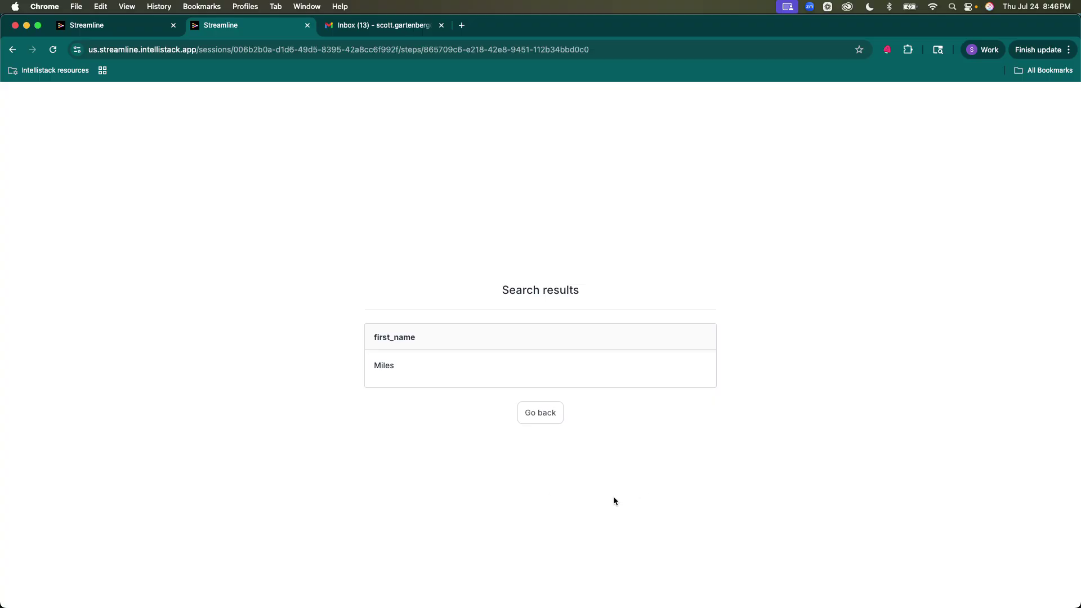
click(469, 364)
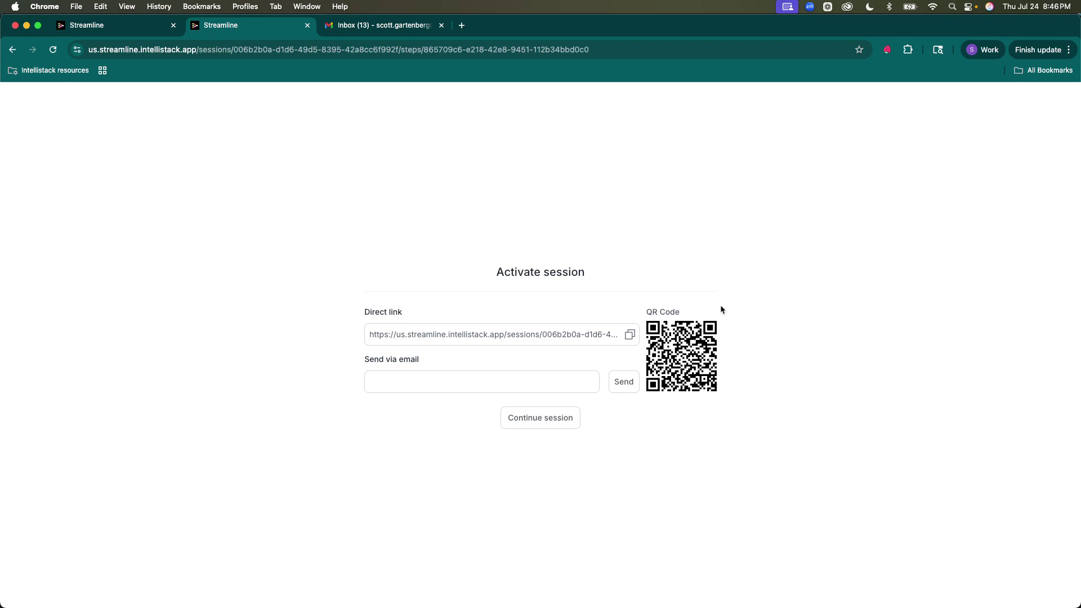
click(562, 417)
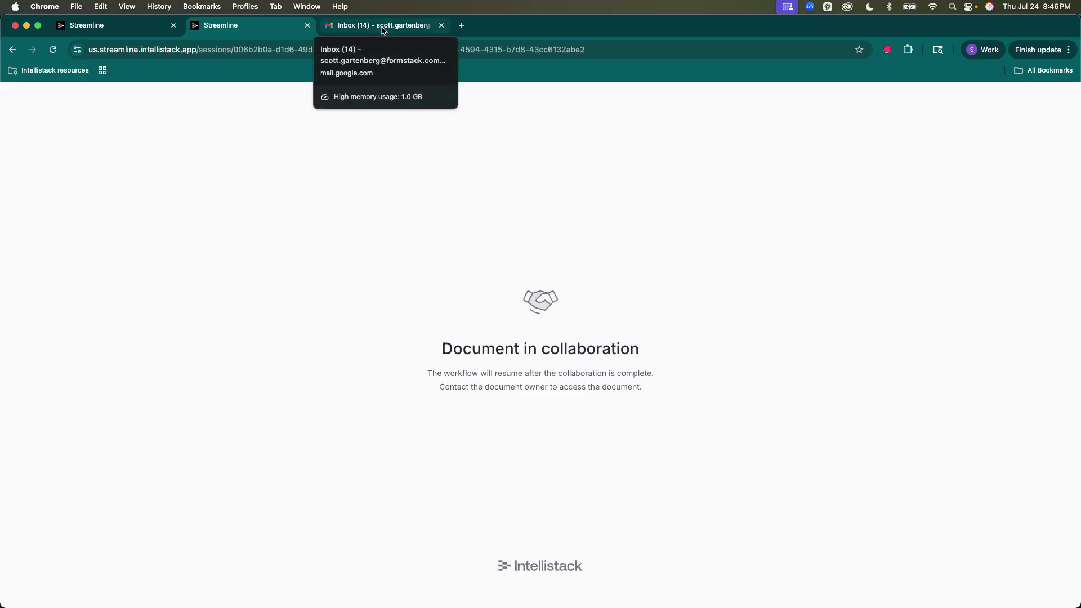
Switch to Gmail, expand the newest "Draft ready for a document 'Meditrust EPA'" message, and open and enter the draft.
click(383, 28)
click(422, 160)
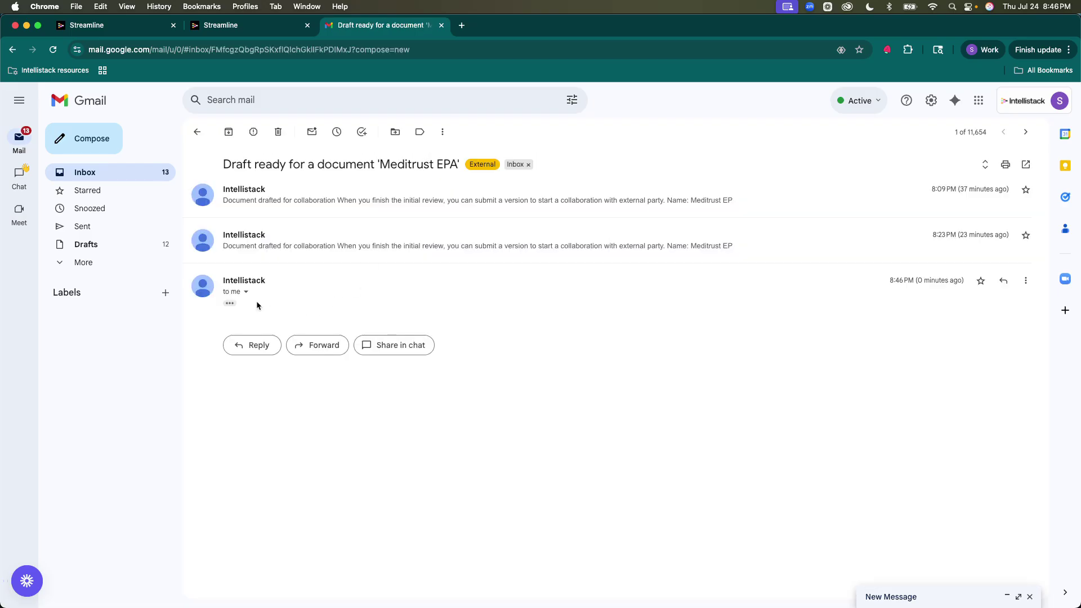
click(229, 303)
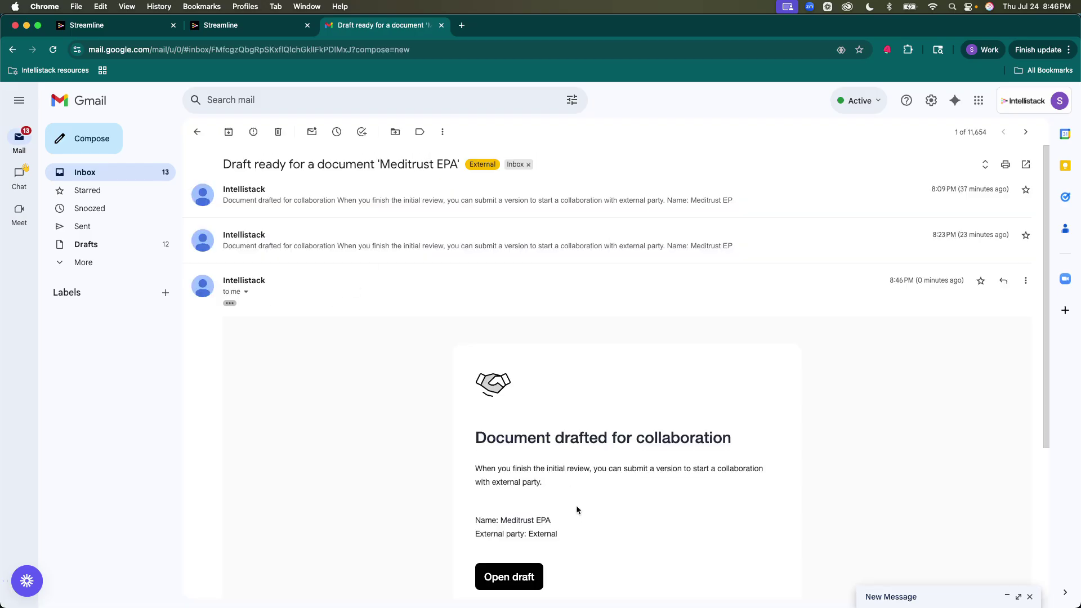
scroll(576, 504, down, 2)
click(536, 478)
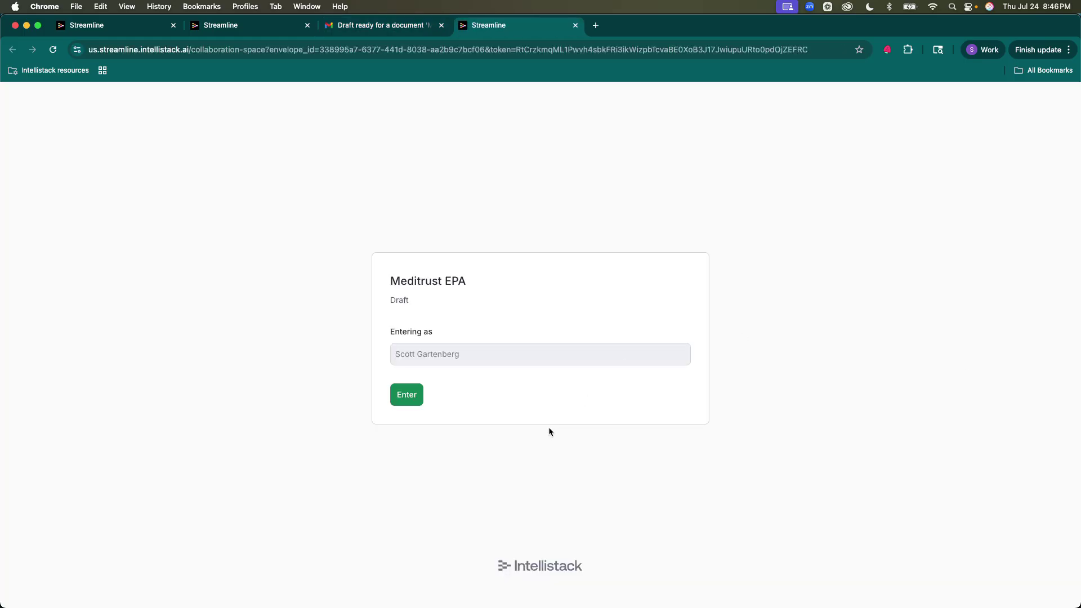
click(398, 394)
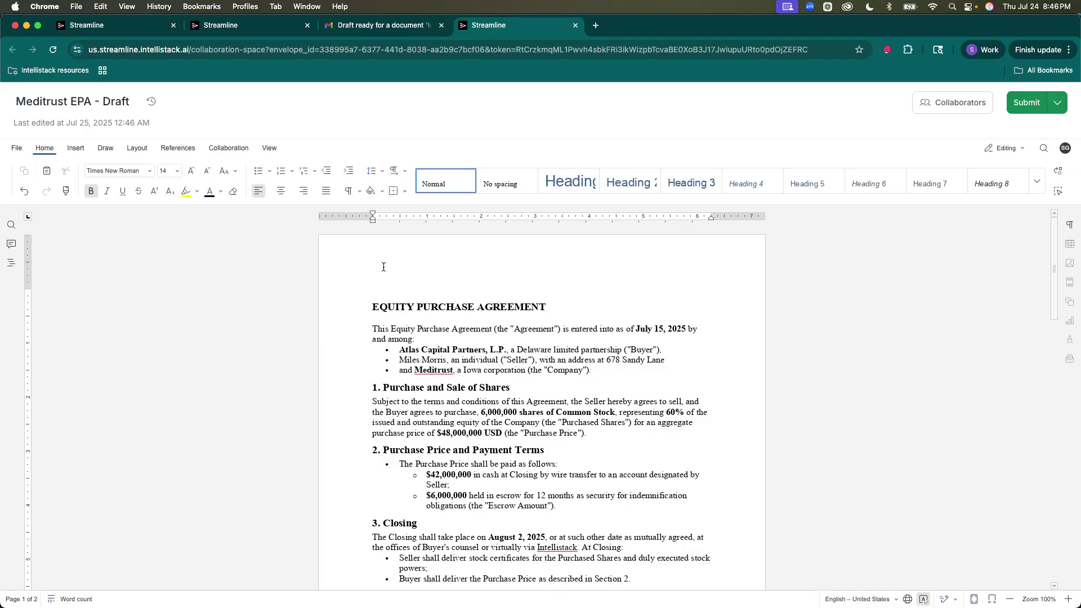
Enable Track Changes for everyone in the Meditrust EPA draft.
click(227, 148)
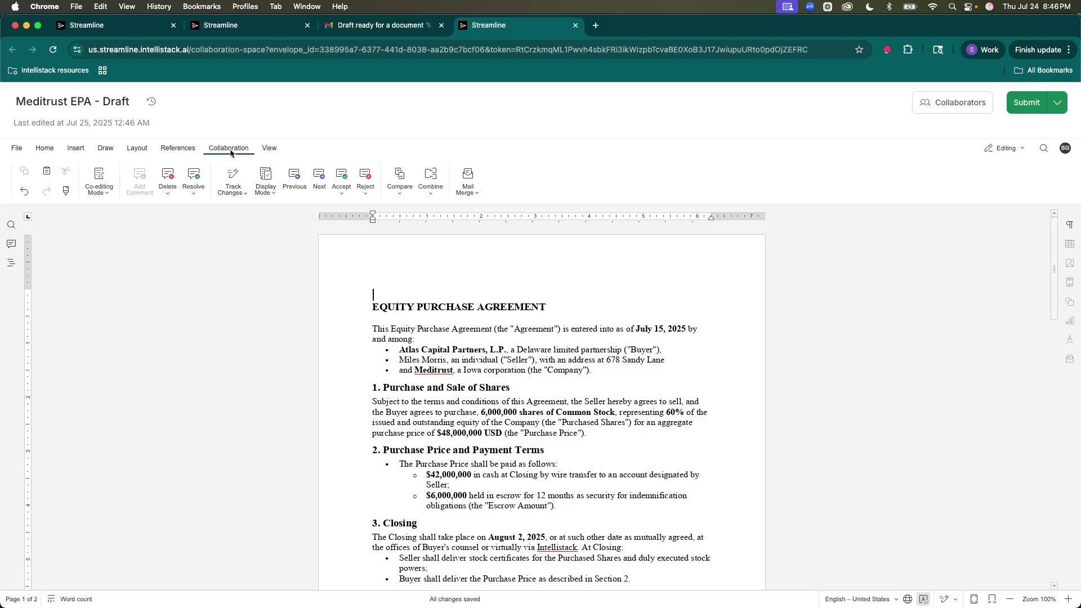
click(243, 191)
click(255, 239)
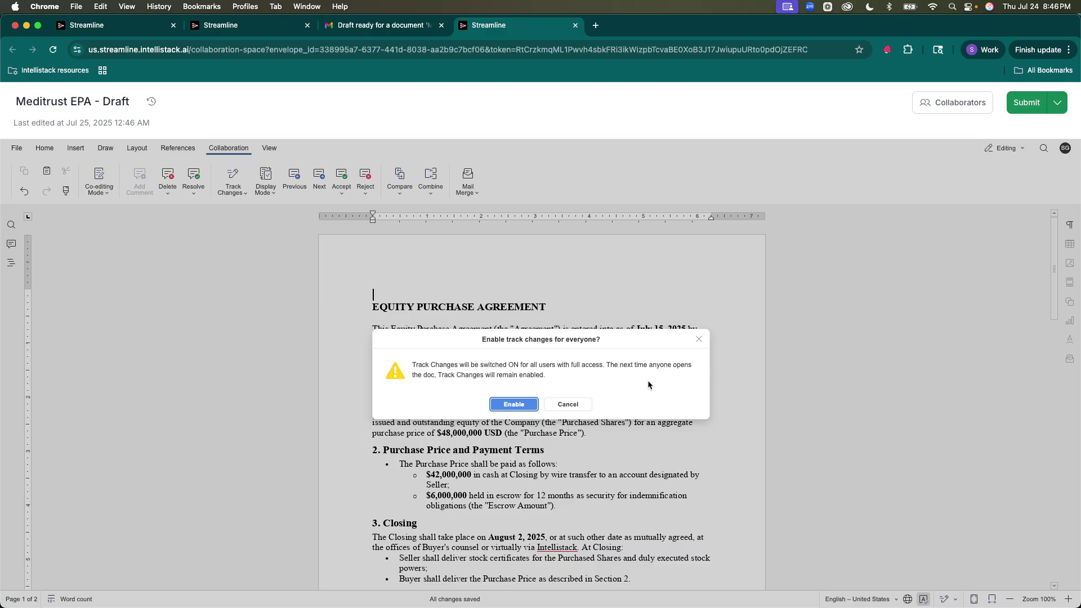
click(521, 405)
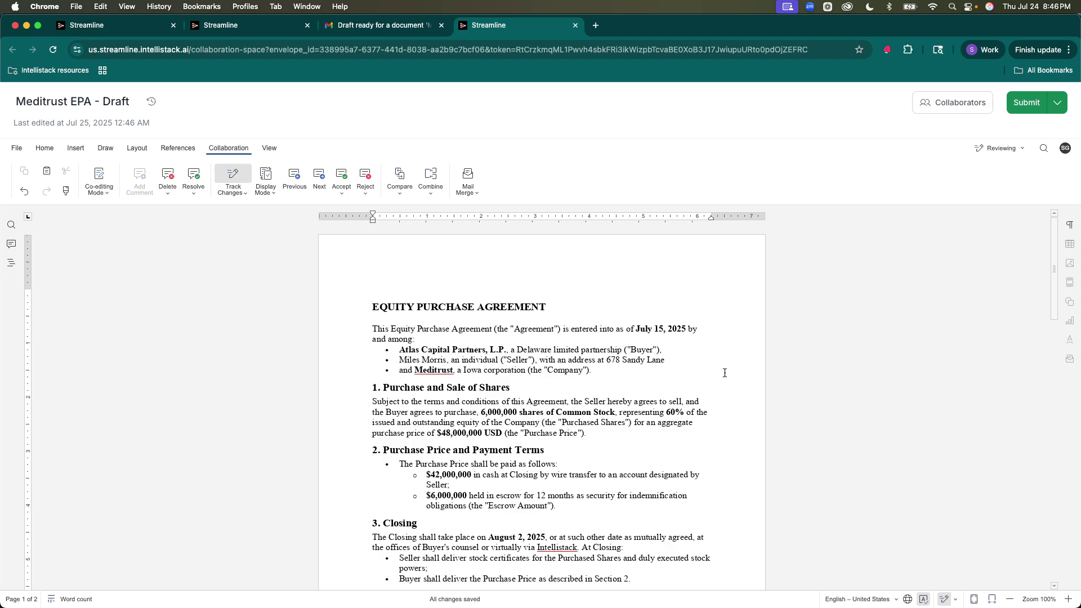
Change the day and month of the closing date in section 3 to July 31.
click(593, 402)
scroll(592, 402, down, 3)
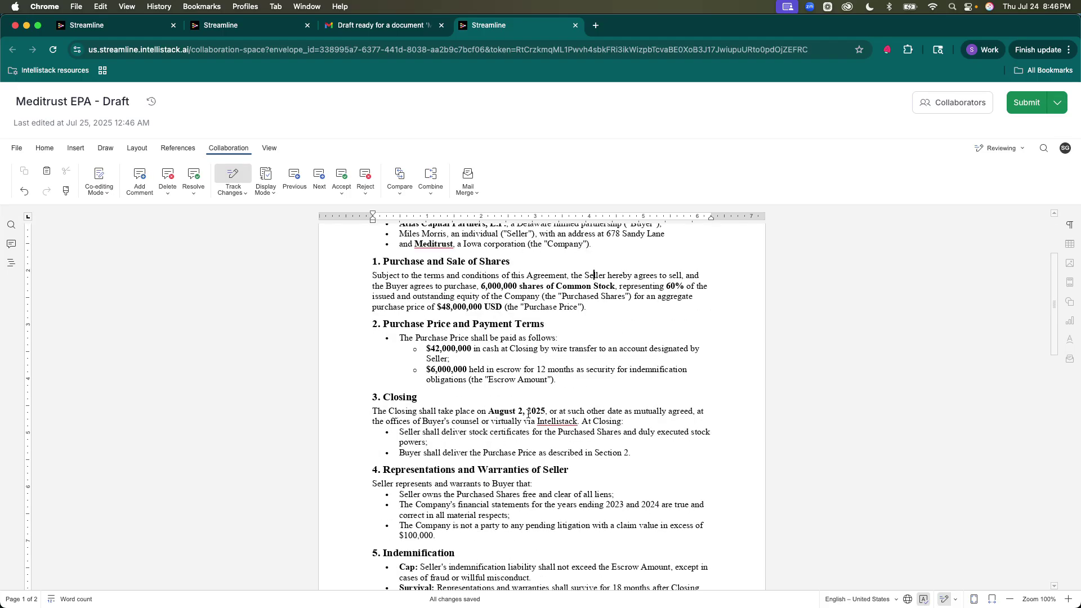
drag(489, 412, 520, 410)
text(July 21)
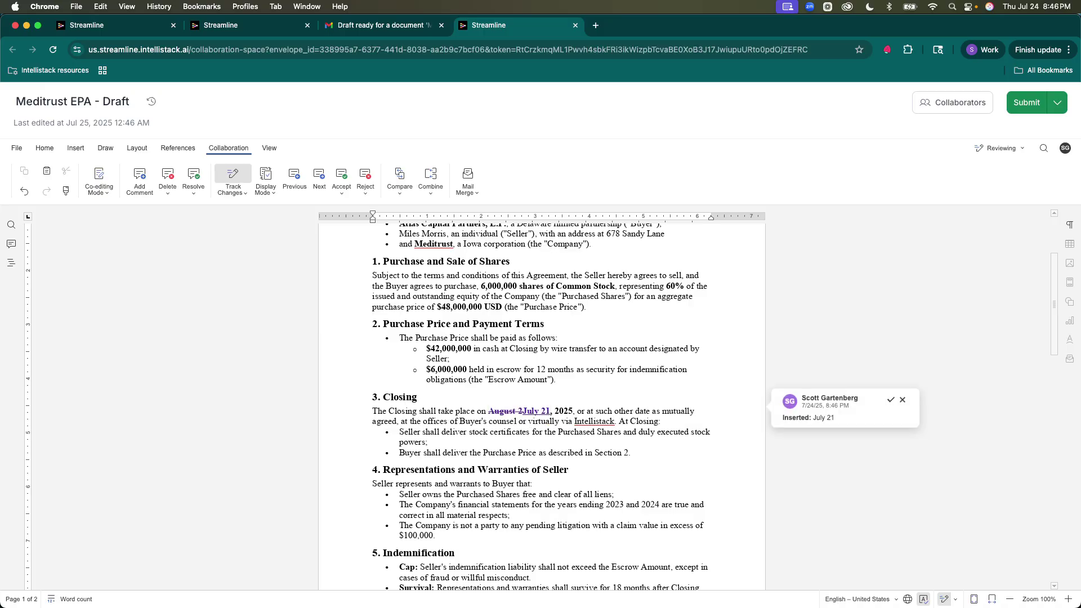
key(BackSpace)
text(31)
Insert "2022, " before 2023 in the section 4 bullet about the Company's financial statements.
scroll(563, 405, down, 3)
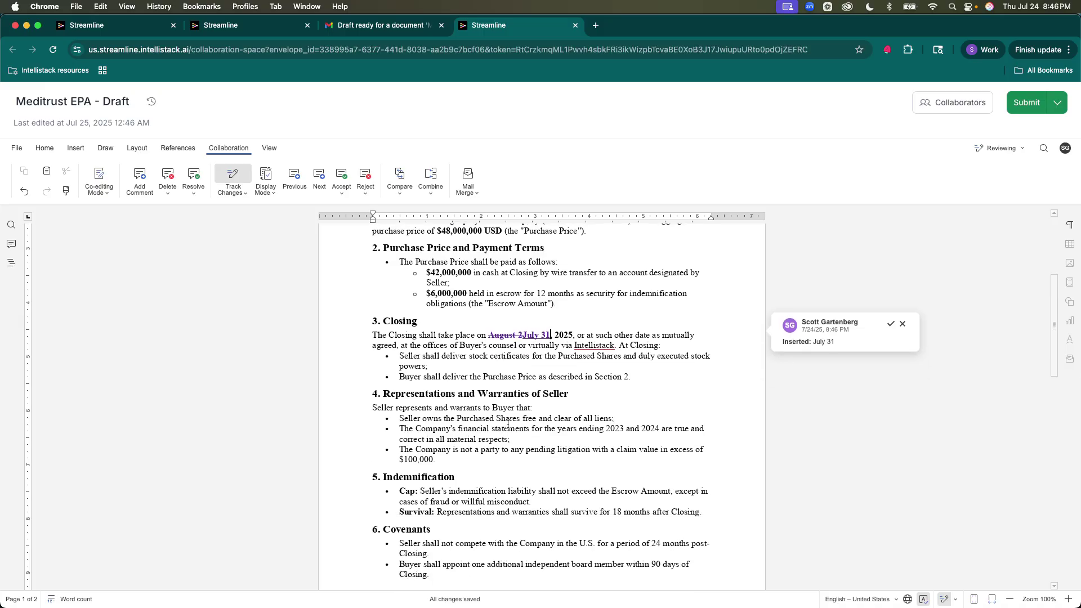
click(604, 430)
text(2022, 202)
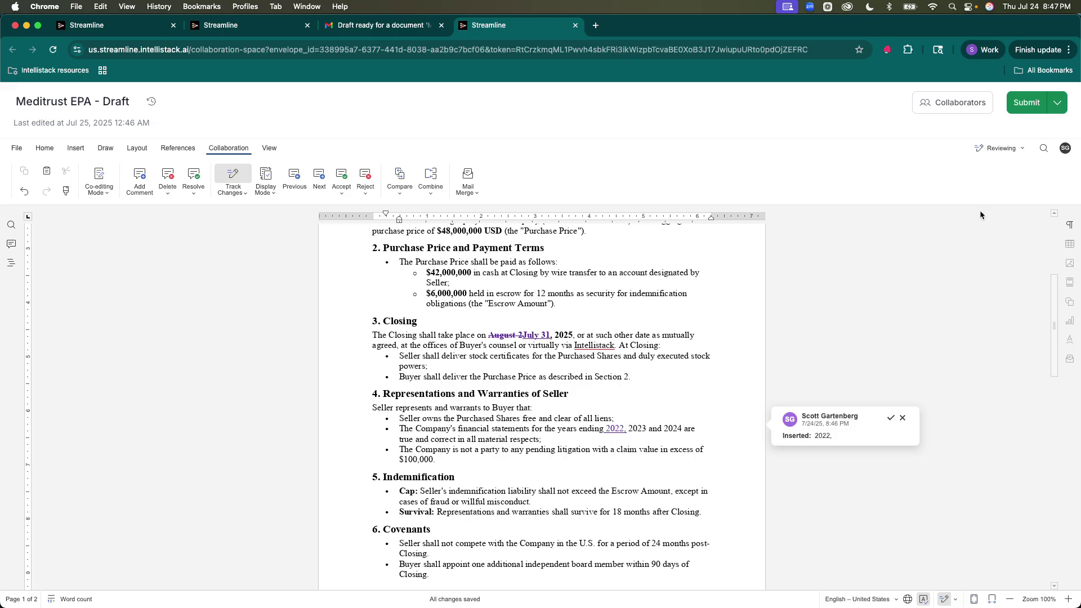
Submit the edited Meditrust EPA draft as a version to the external party and confirm the submission.
click(1054, 106)
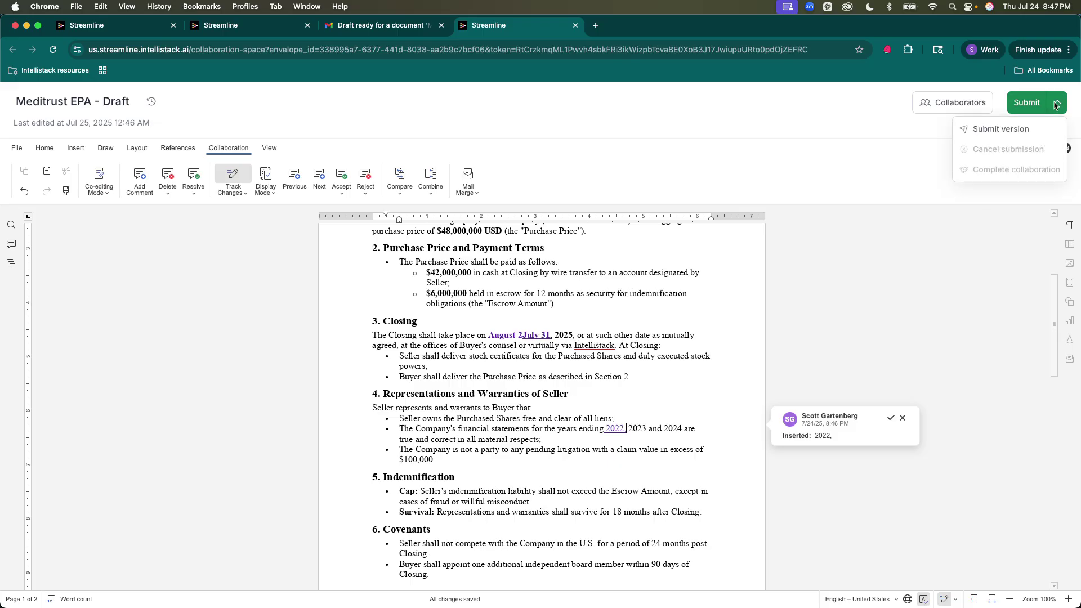
click(1024, 129)
click(668, 399)
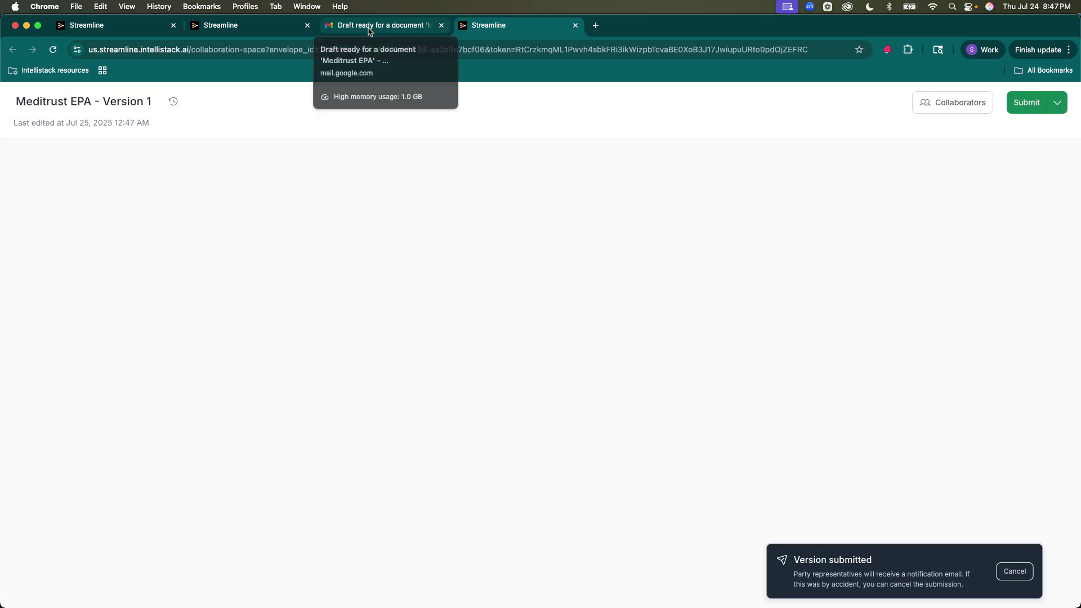
Switch to Gmail and expand the newest emailed invitation to review and collaborate on 'Meditrust EPA'.
click(369, 26)
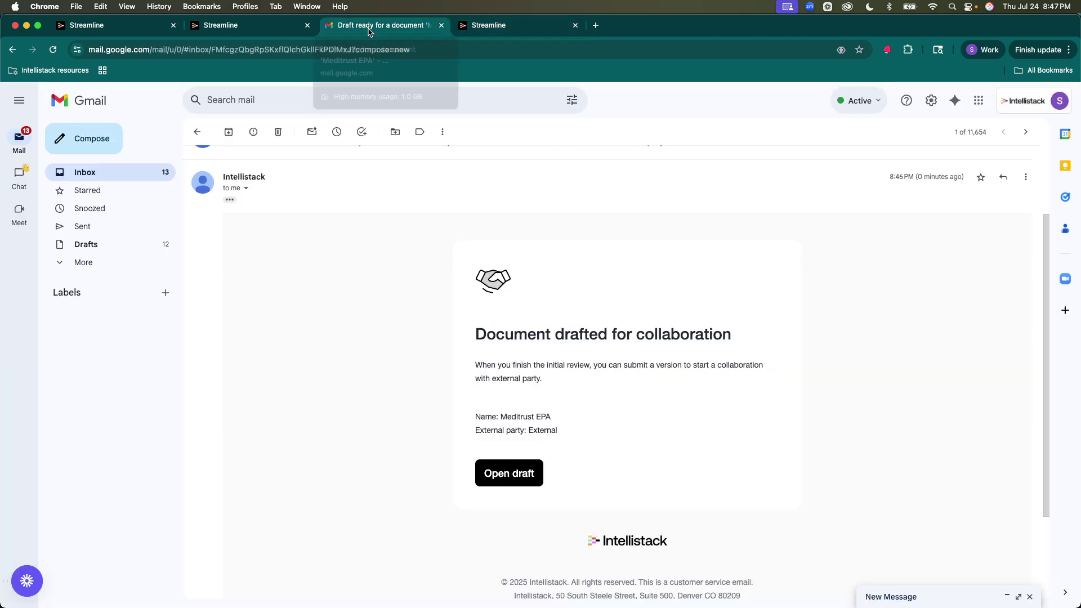
click(108, 173)
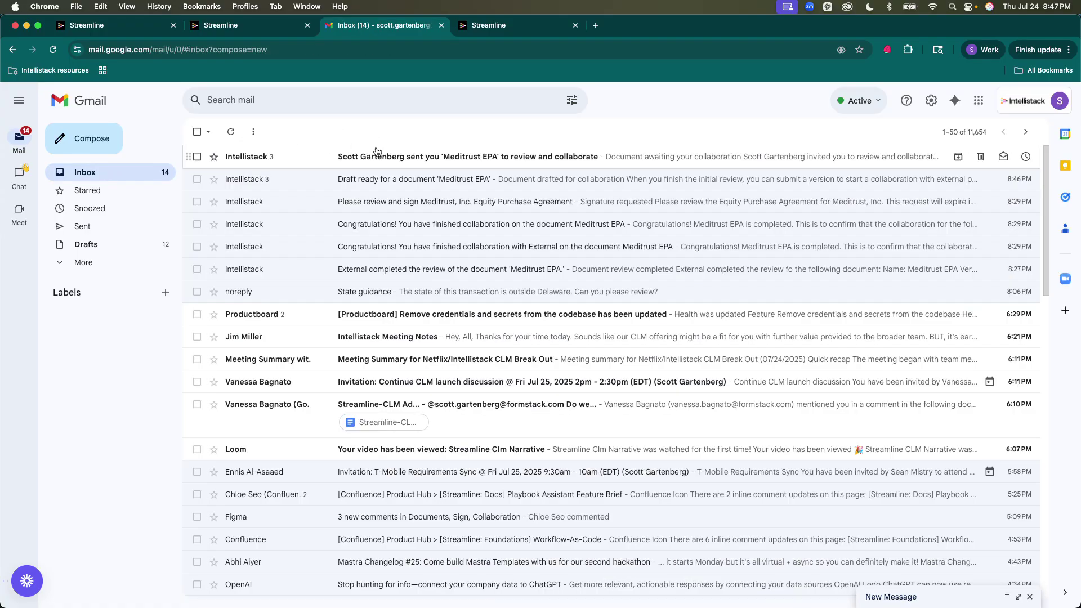
click(414, 158)
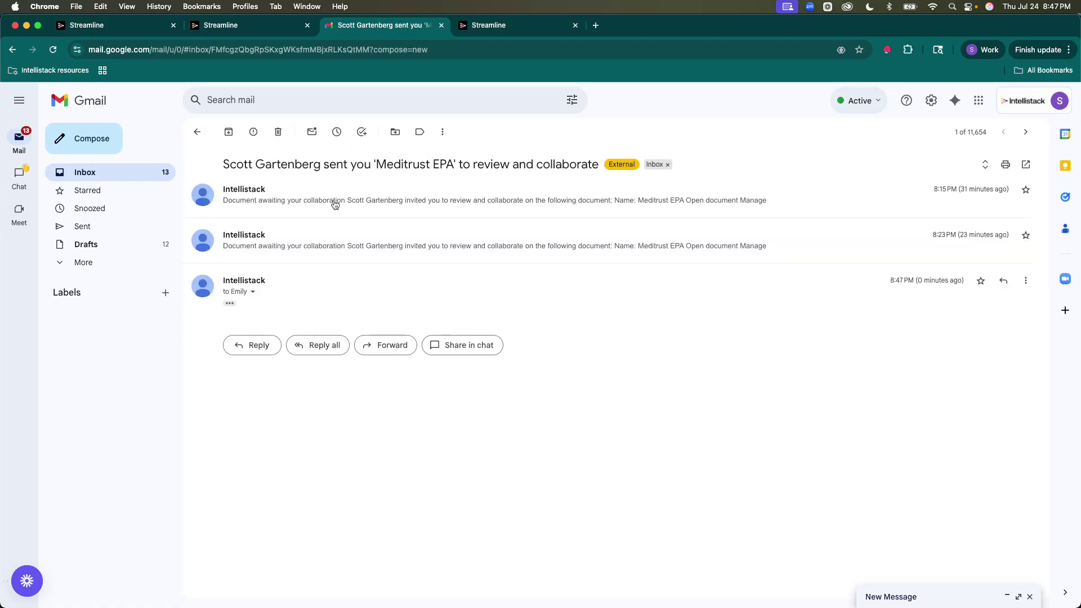
click(230, 304)
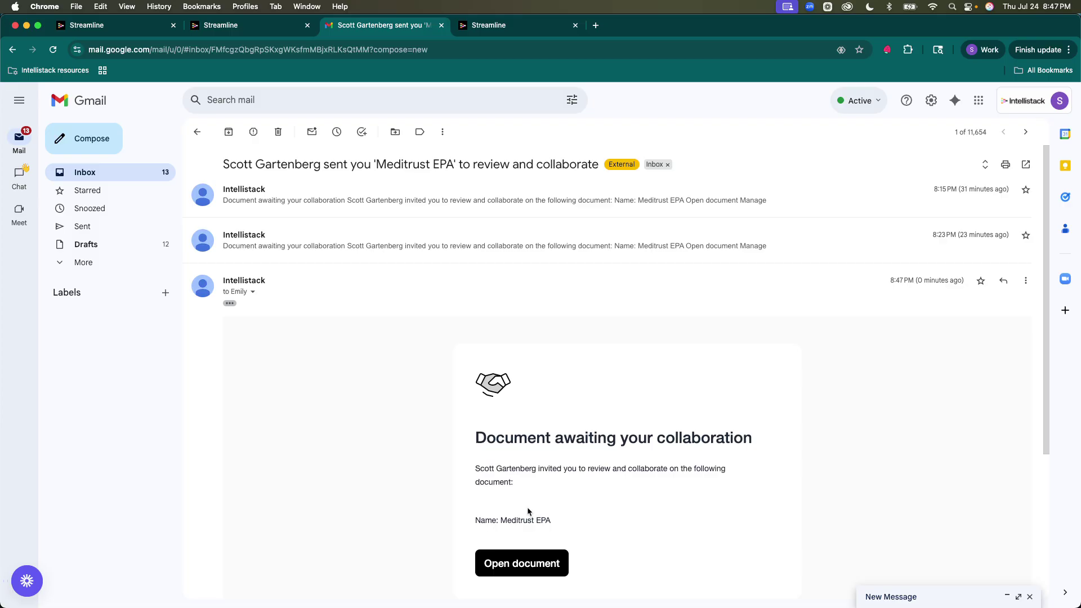
scroll(529, 513, down, 3)
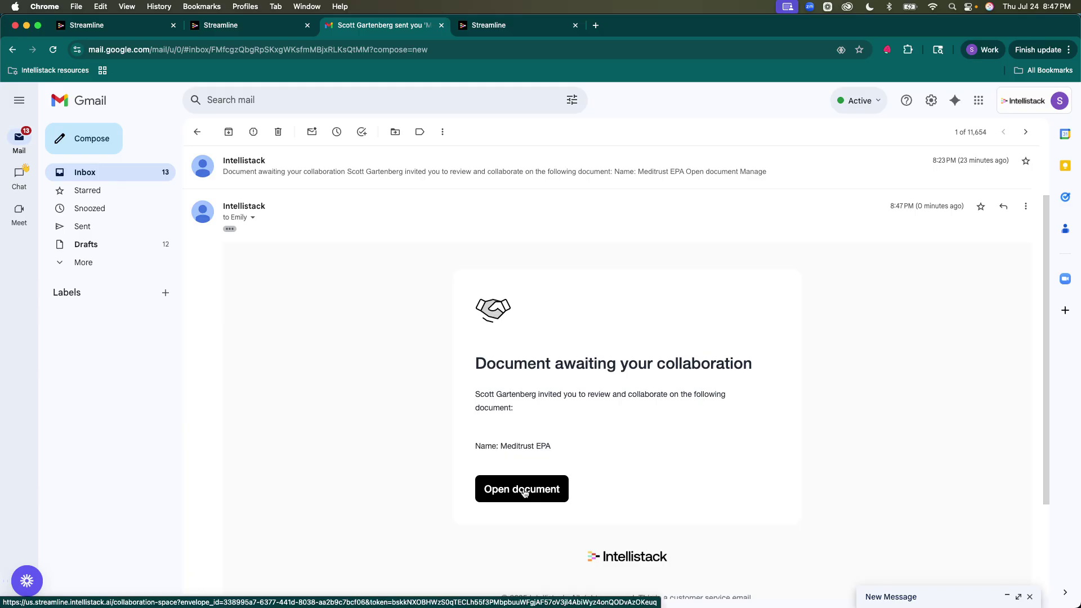
Open the invitation's document link in an incognito window and enter the Meditrust EPA collaboration space as the external reviewer.
right_click(520, 497)
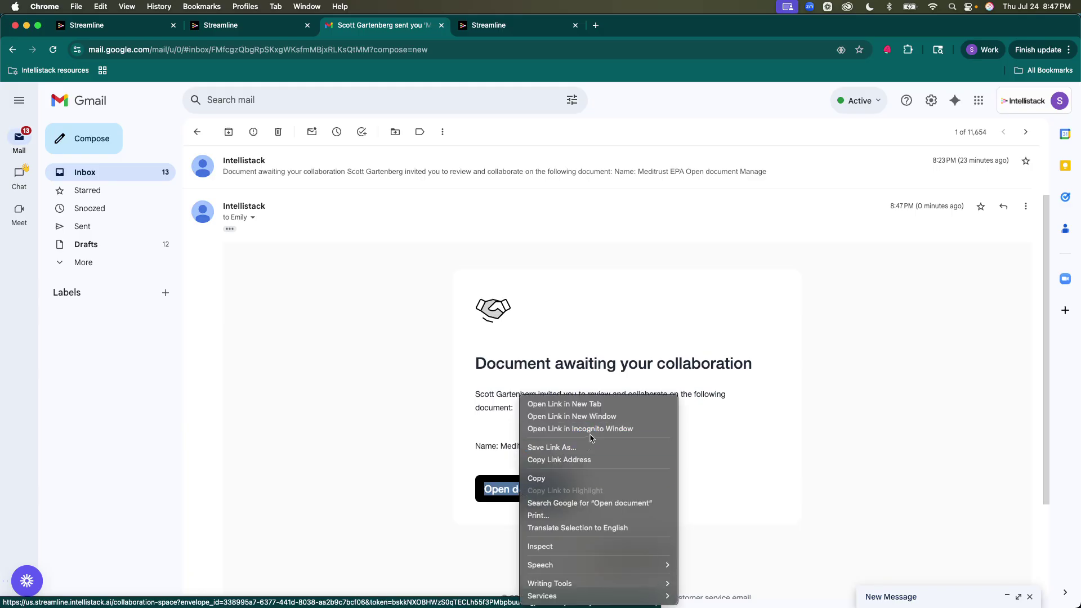
click(590, 408)
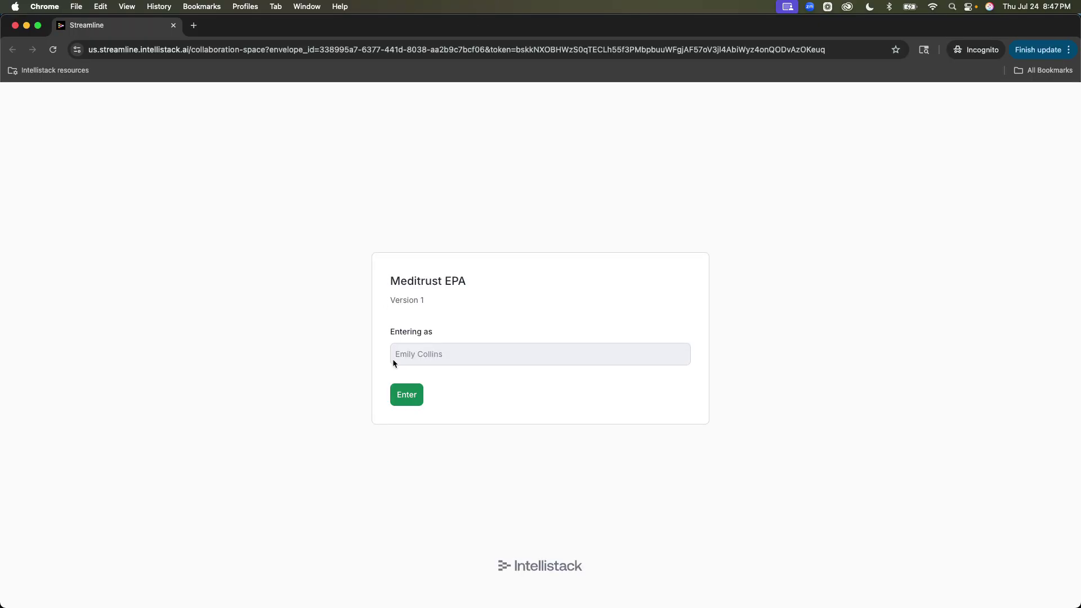
click(402, 396)
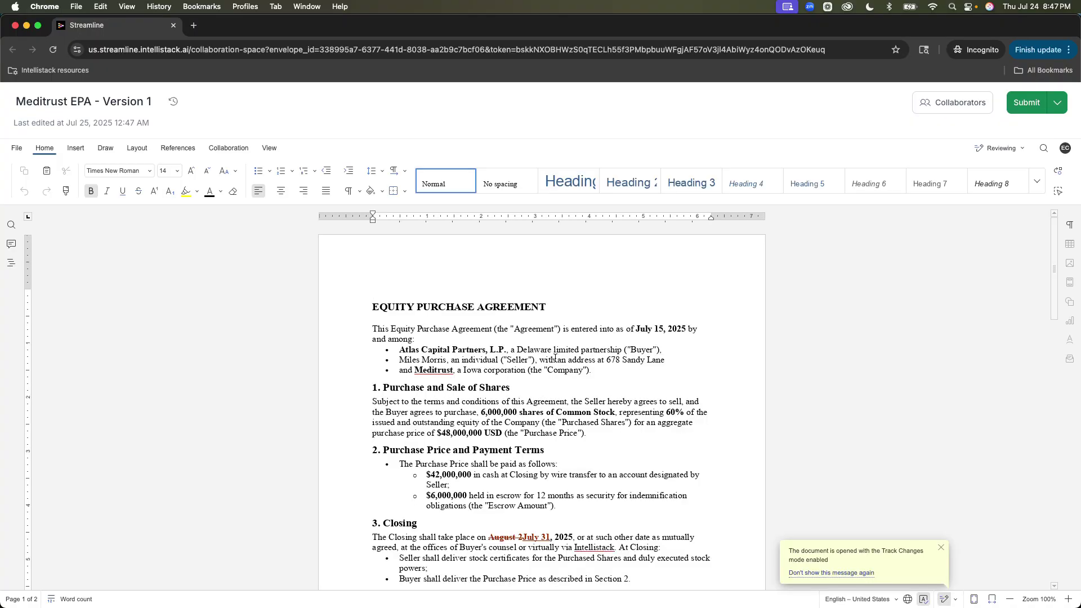
Dismiss the Track Changes notice and accept the tracked closing date change in section 3 and the inserted "2022," in section 4.
scroll(573, 372, down, 5)
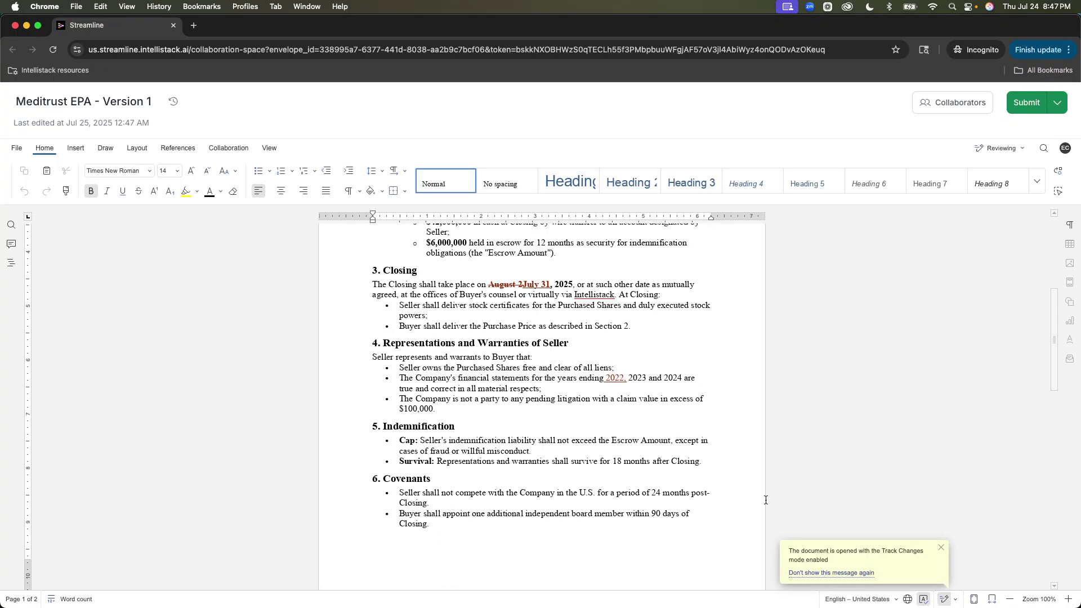
click(940, 547)
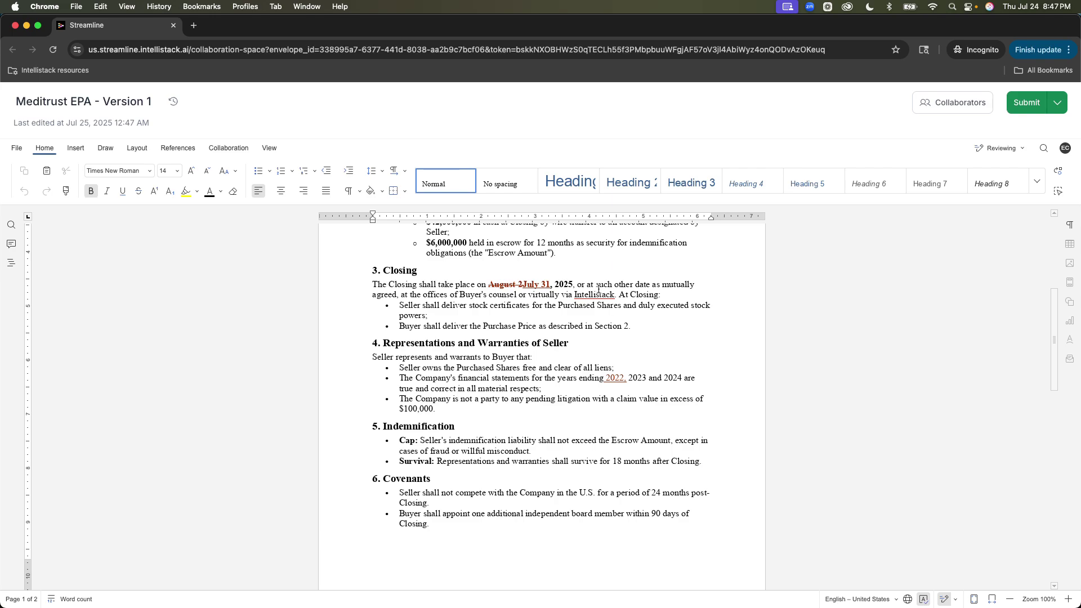
click(529, 284)
click(891, 275)
click(890, 275)
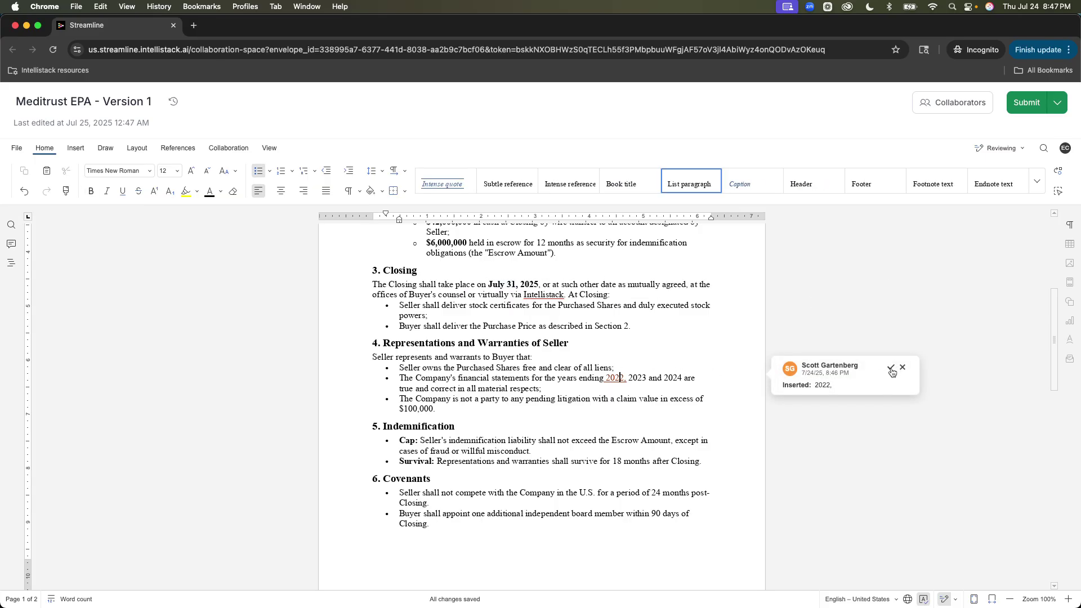
click(891, 369)
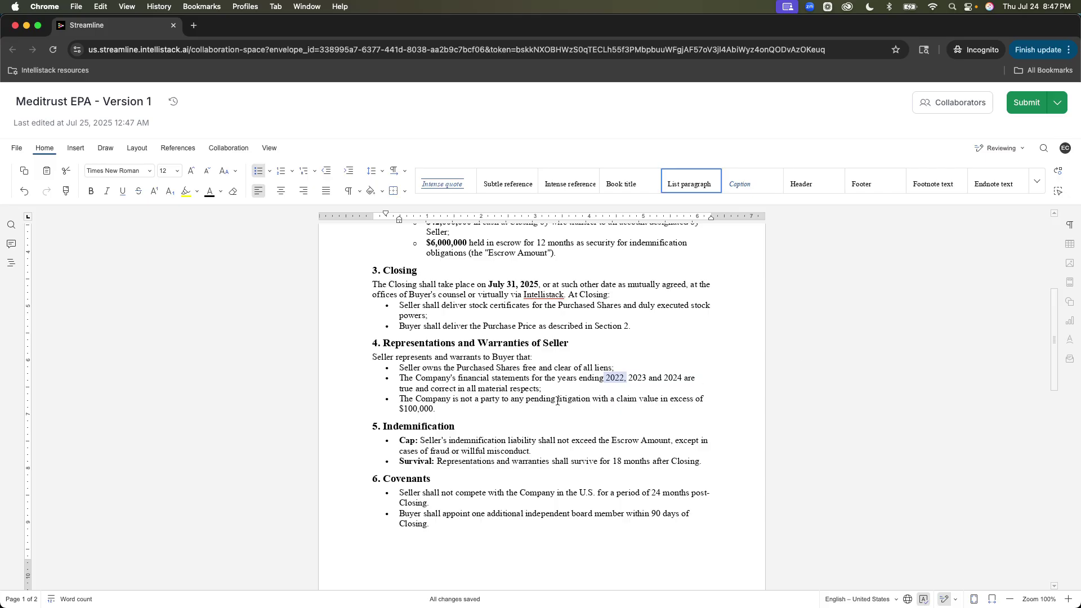
Replace the number of months in the Survival bullet of section 5 with 24 as a tracked change.
scroll(507, 448, down, 3)
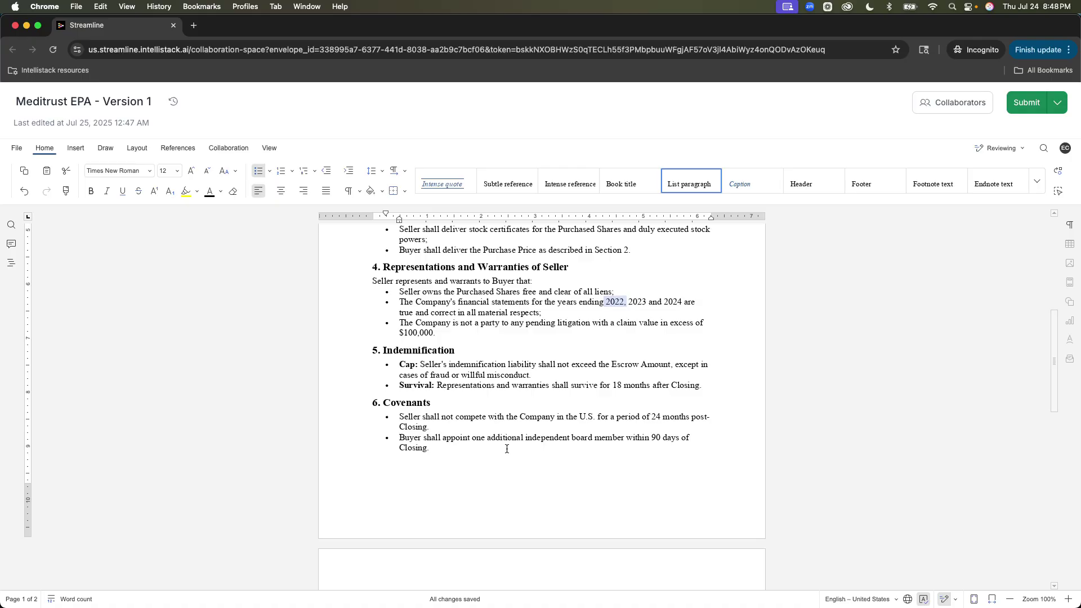
click(600, 377)
click(227, 148)
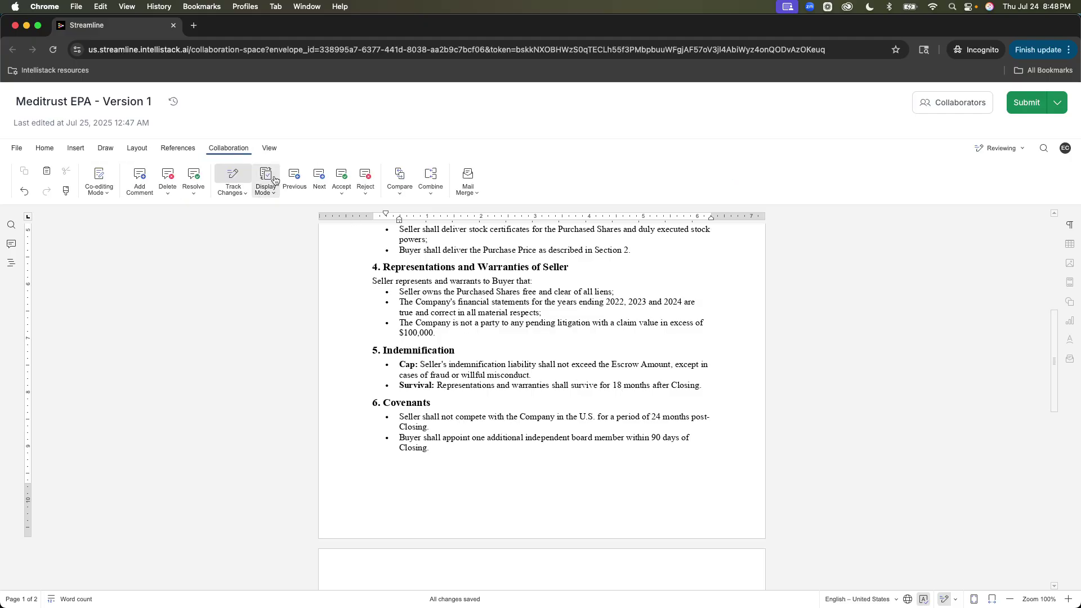
double_click(622, 385)
text(24)
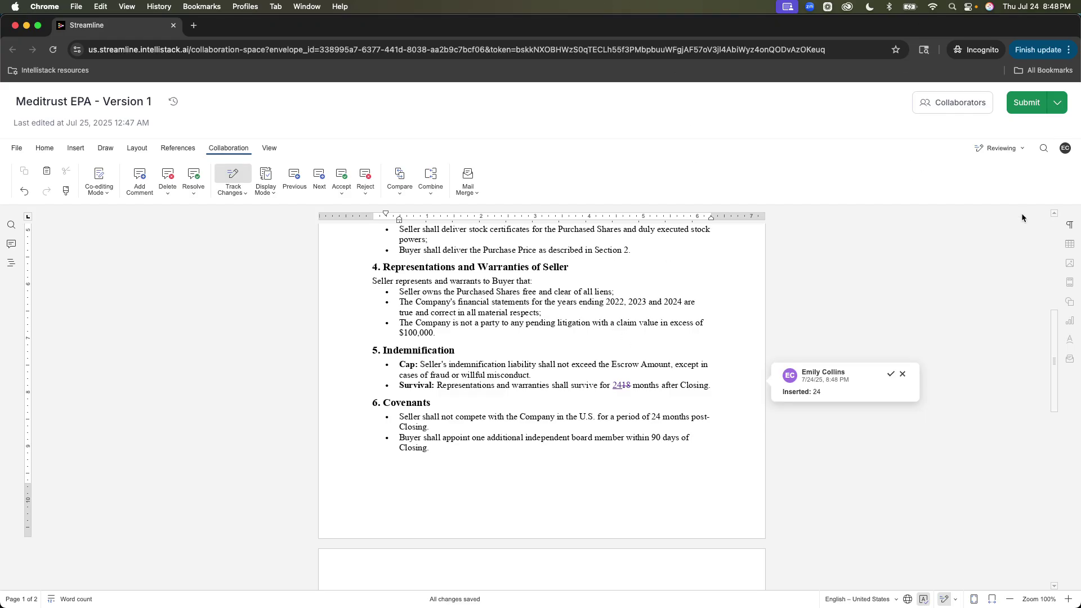
Mark the external party's review of the Meditrust EPA as complete, confirm it, and close the incognito window.
click(1057, 103)
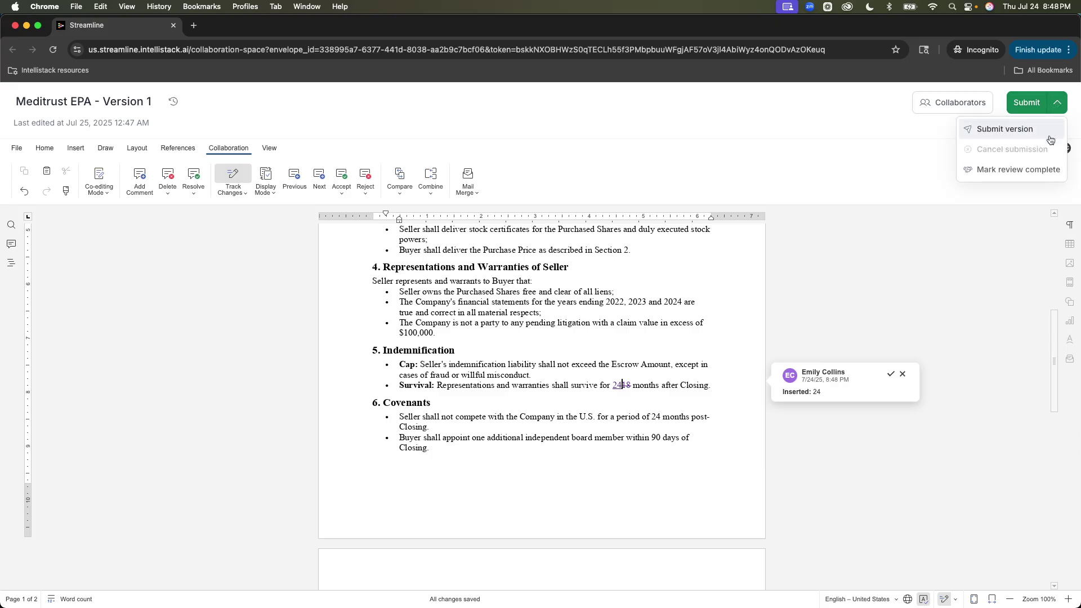
click(1031, 173)
click(401, 373)
click(661, 411)
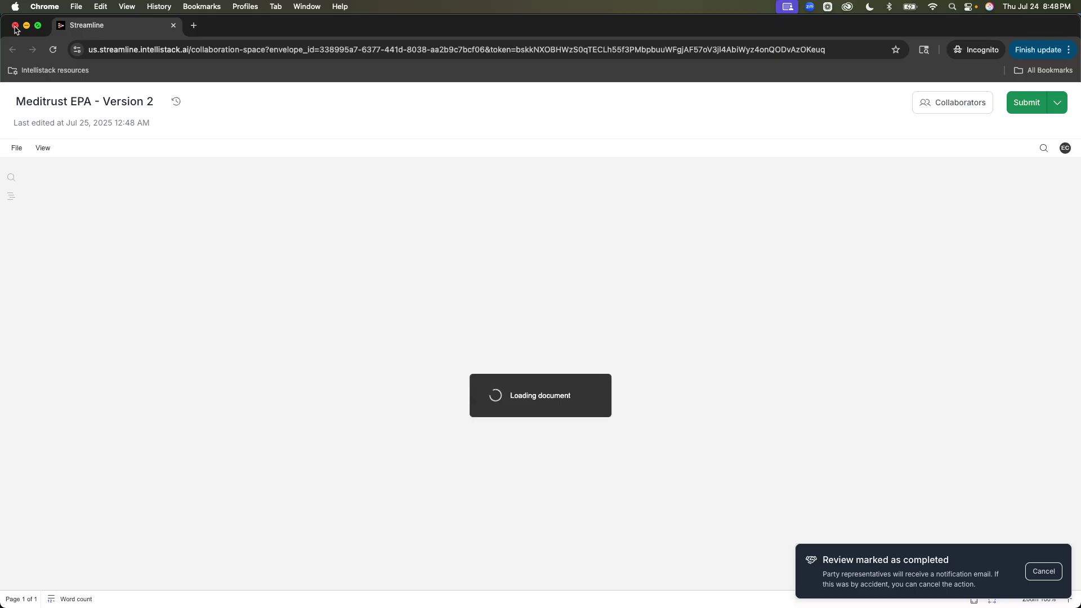
click(15, 26)
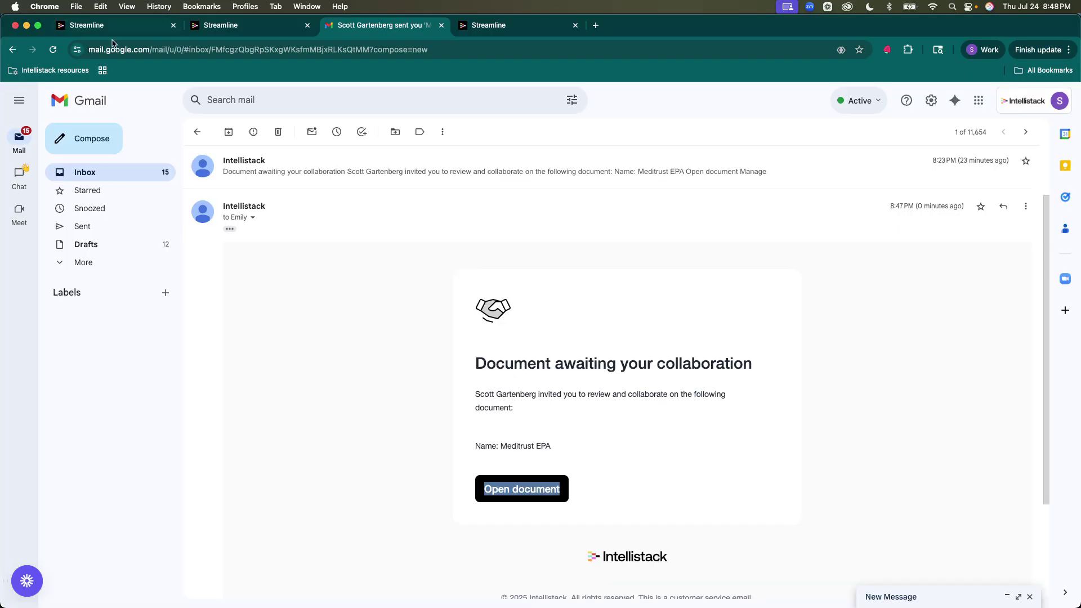
Open the newest review-completed email for 'Meditrust EPA' in Gmail and enter the document from its review link.
click(120, 172)
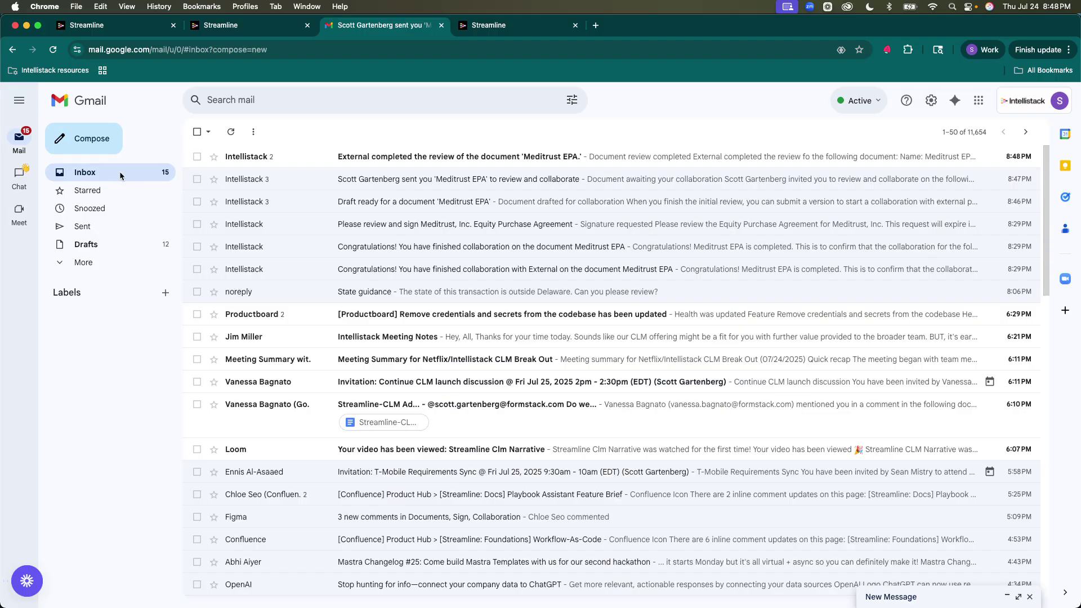
click(310, 157)
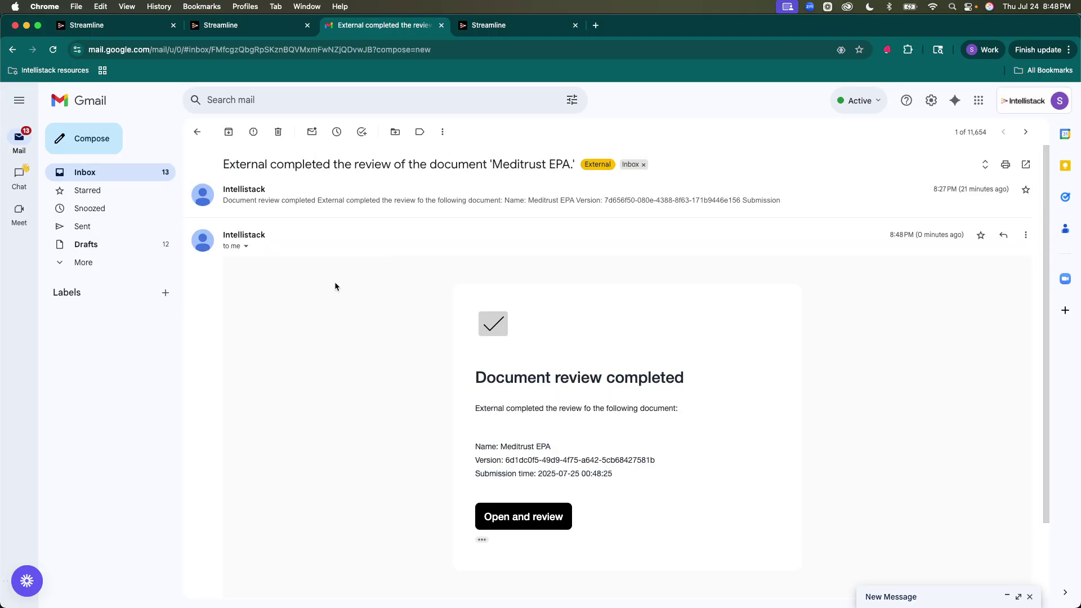
scroll(327, 323, down, 2)
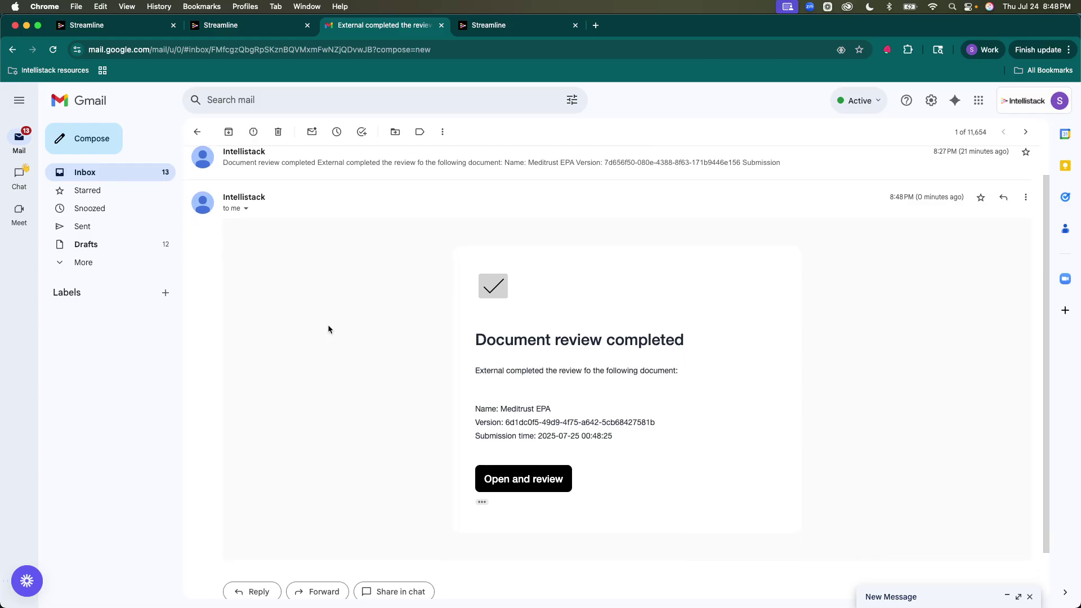
click(556, 480)
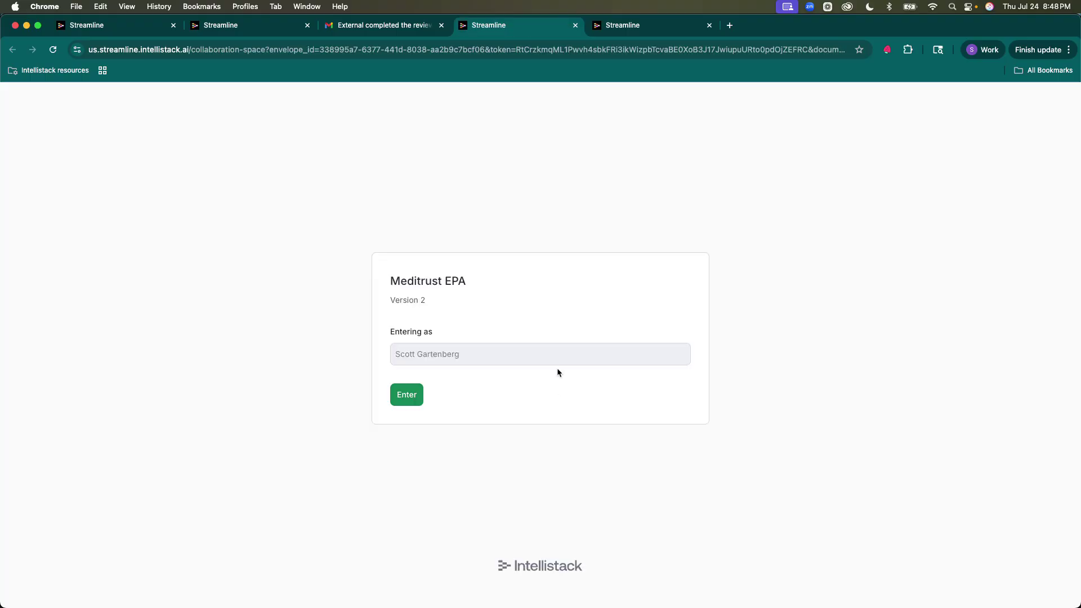
click(411, 395)
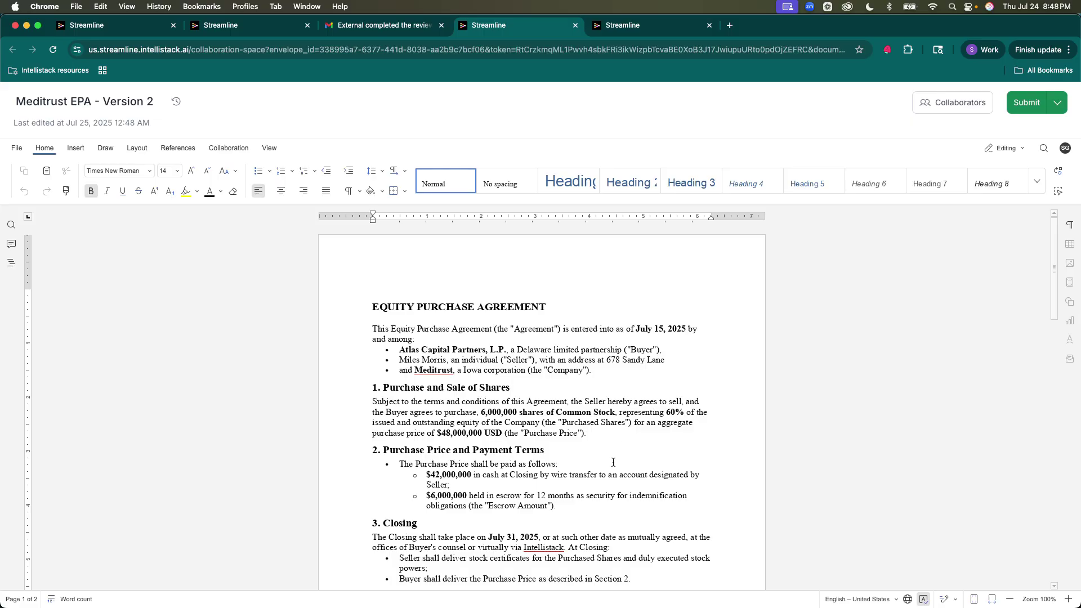
Accept the tracked insertion of 24 in the Survival bullet of section 5.
scroll(614, 456, down, 5)
scroll(608, 389, down, 2)
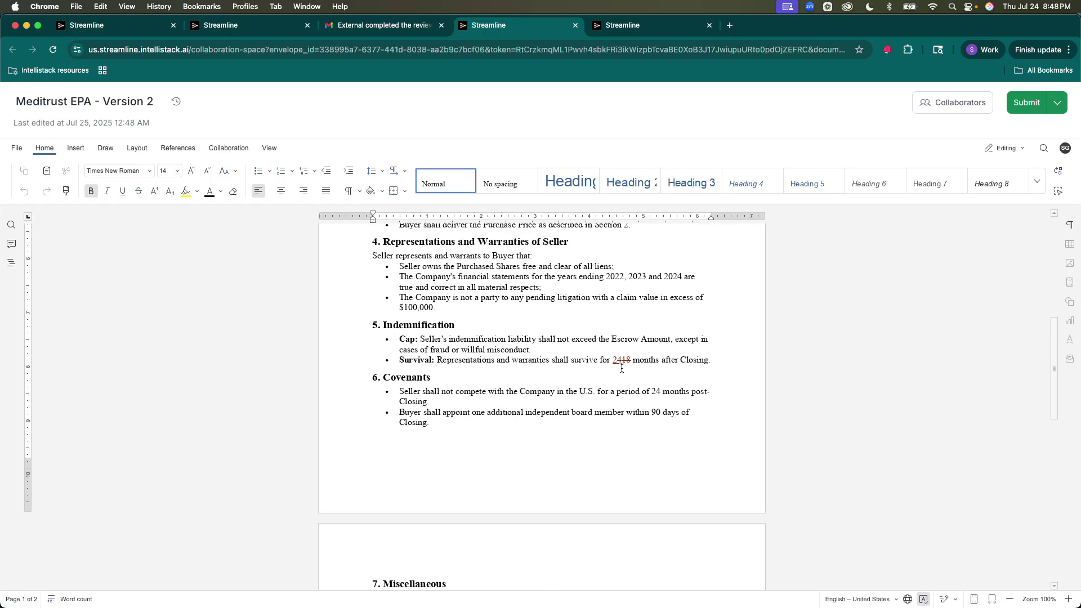
click(617, 359)
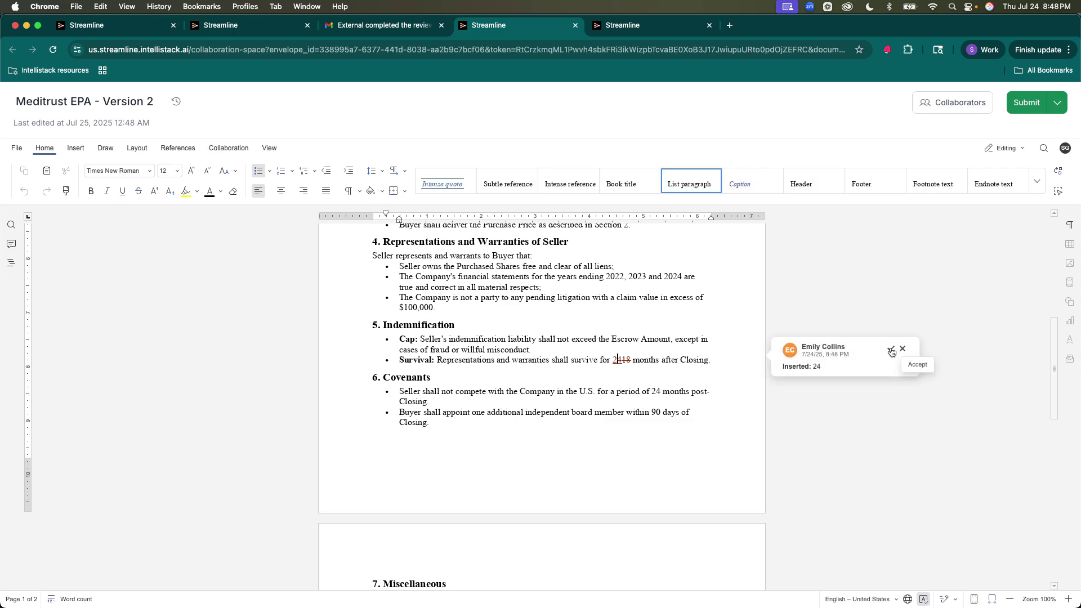
click(891, 350)
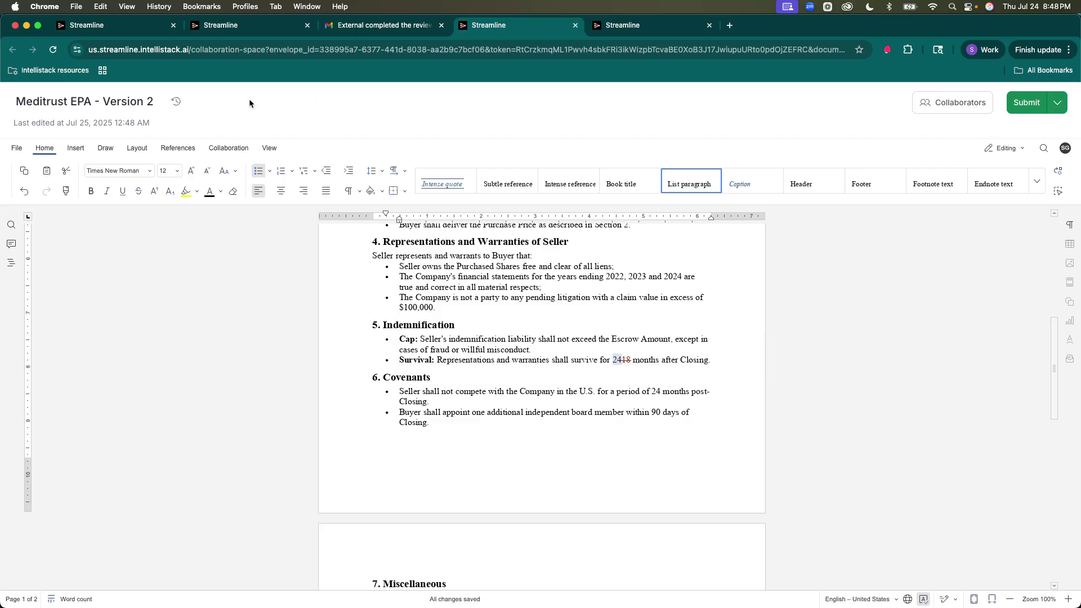
Examine Version 2 and Version 1 of the agreement in the version history, and return to the document.
click(175, 101)
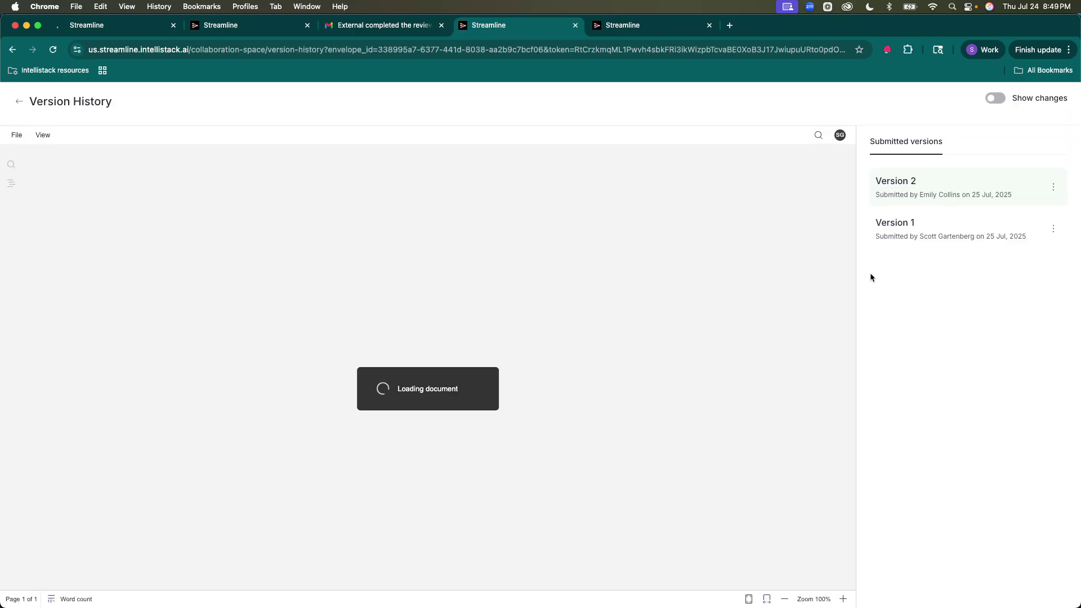
scroll(801, 308, down, 2)
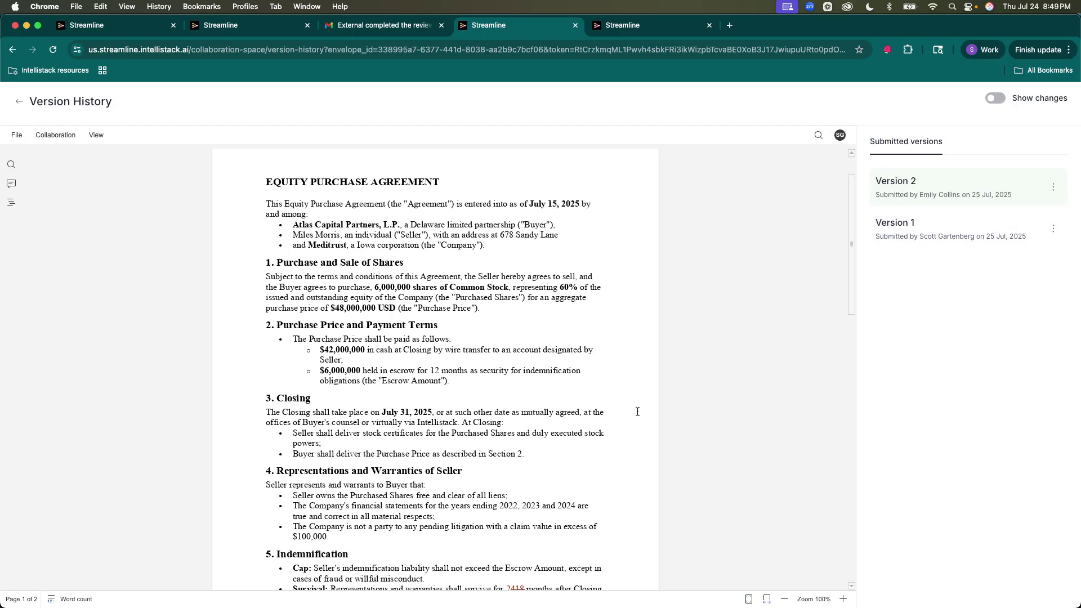
scroll(711, 389, down, 4)
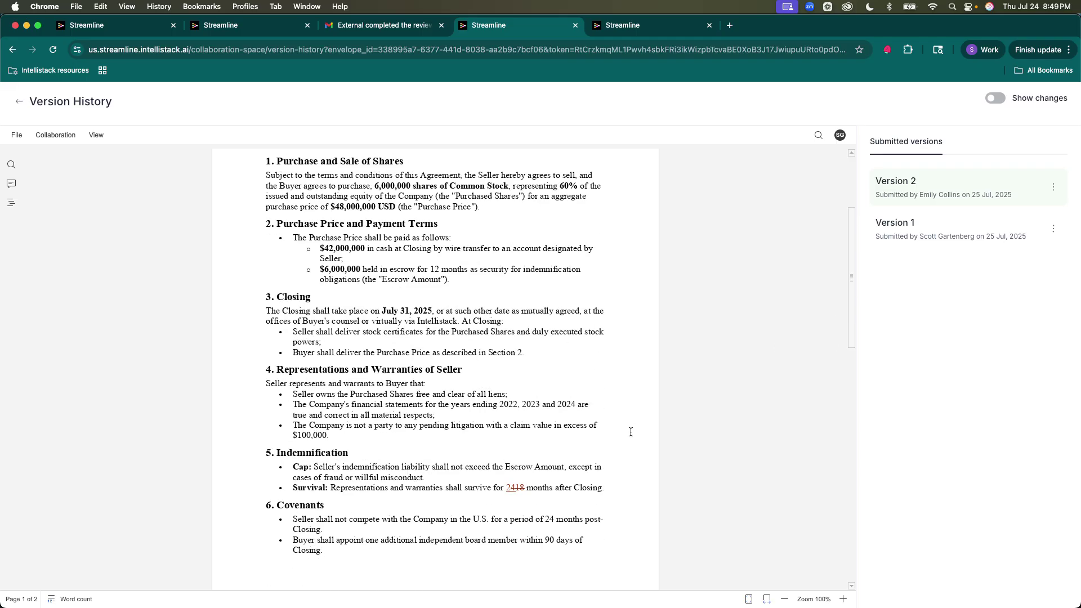
click(924, 229)
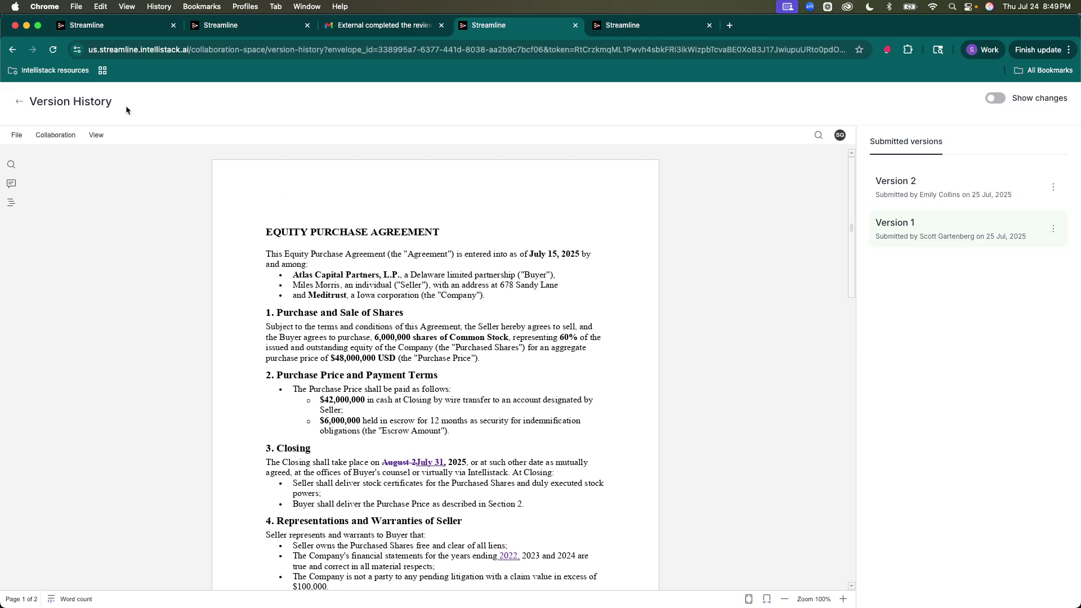
click(18, 105)
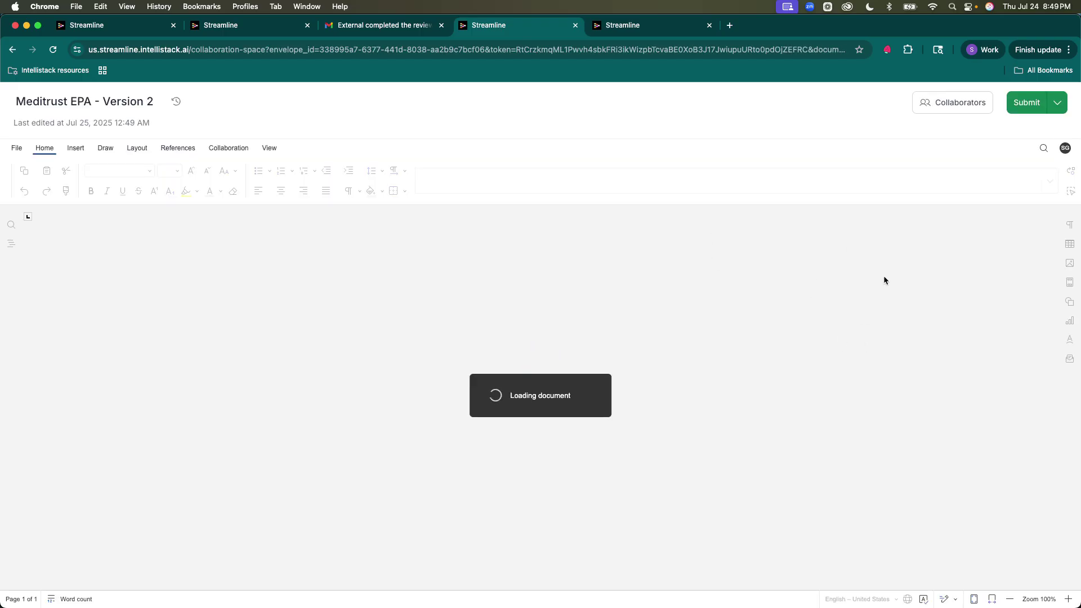
Complete the collaboration on the Meditrust EPA with the review confirmed.
click(1057, 103)
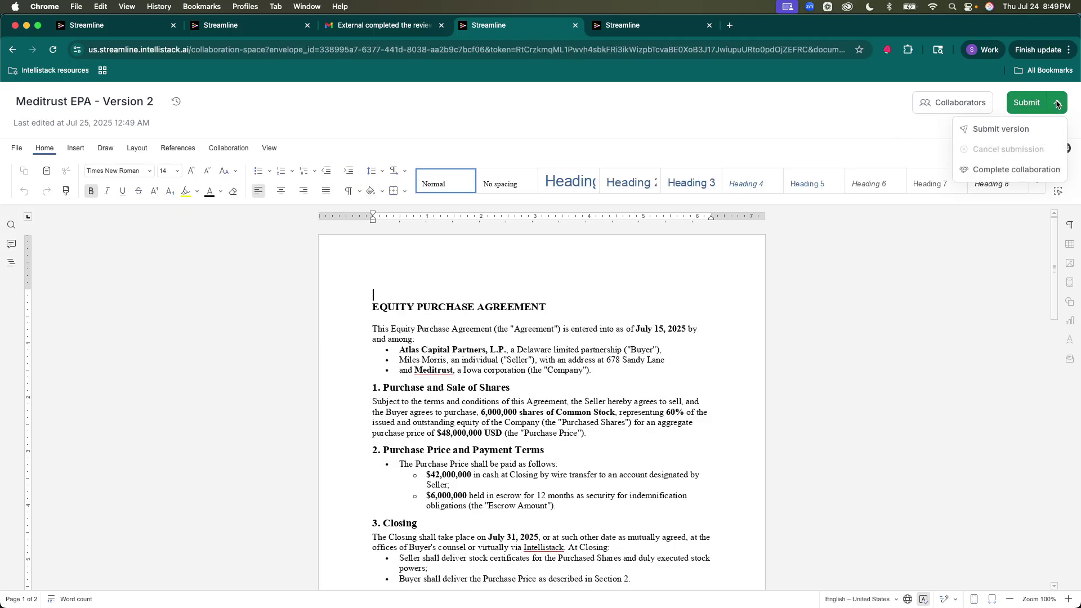
click(1030, 172)
click(392, 371)
click(654, 406)
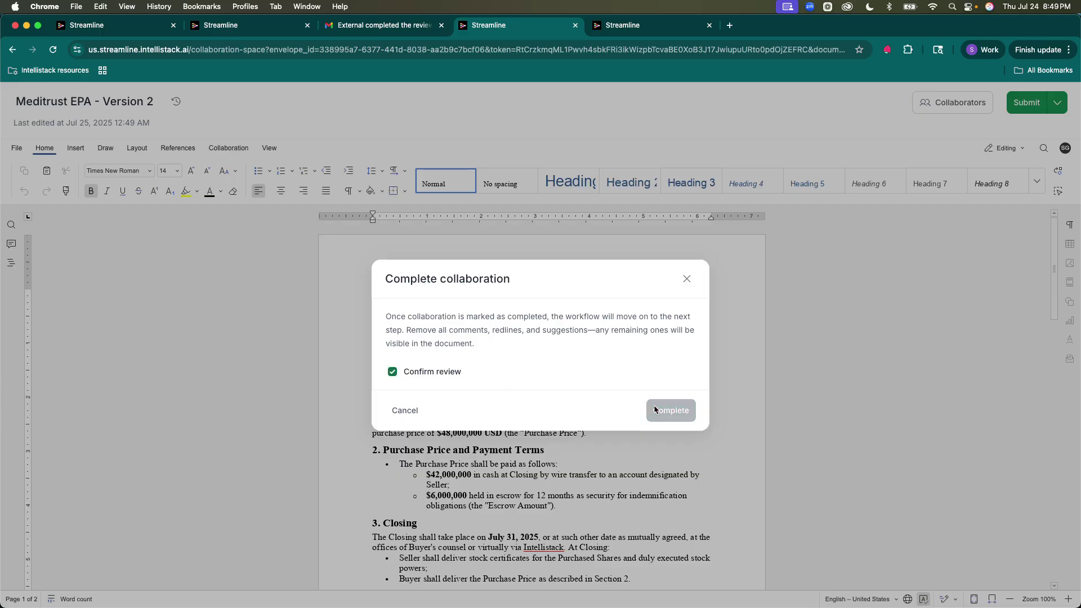